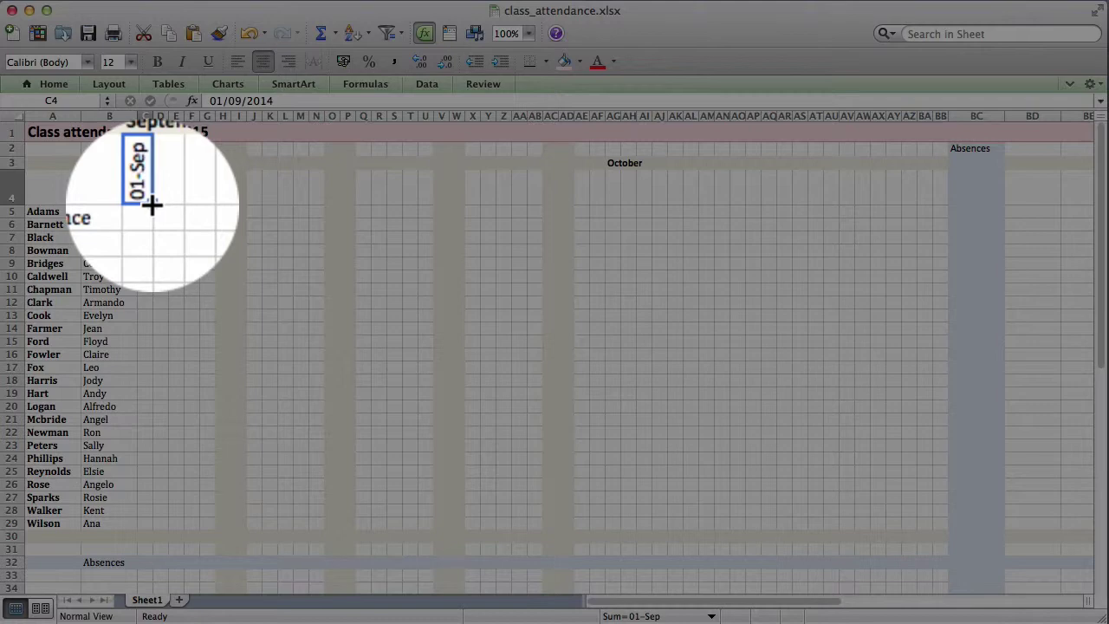
# - Fill the date series across row 4 from 01-Sep in C4 to 21-Oct in BA4
pyautogui.moveTo(152, 204); pyautogui.dragTo(927, 199)
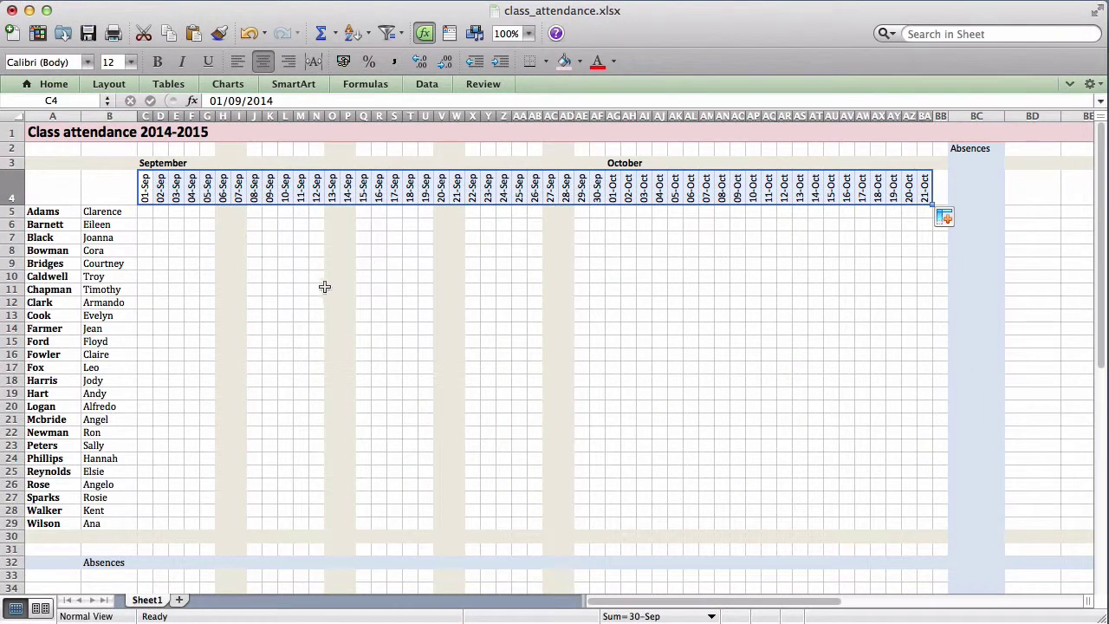
pyautogui.click(176, 224)
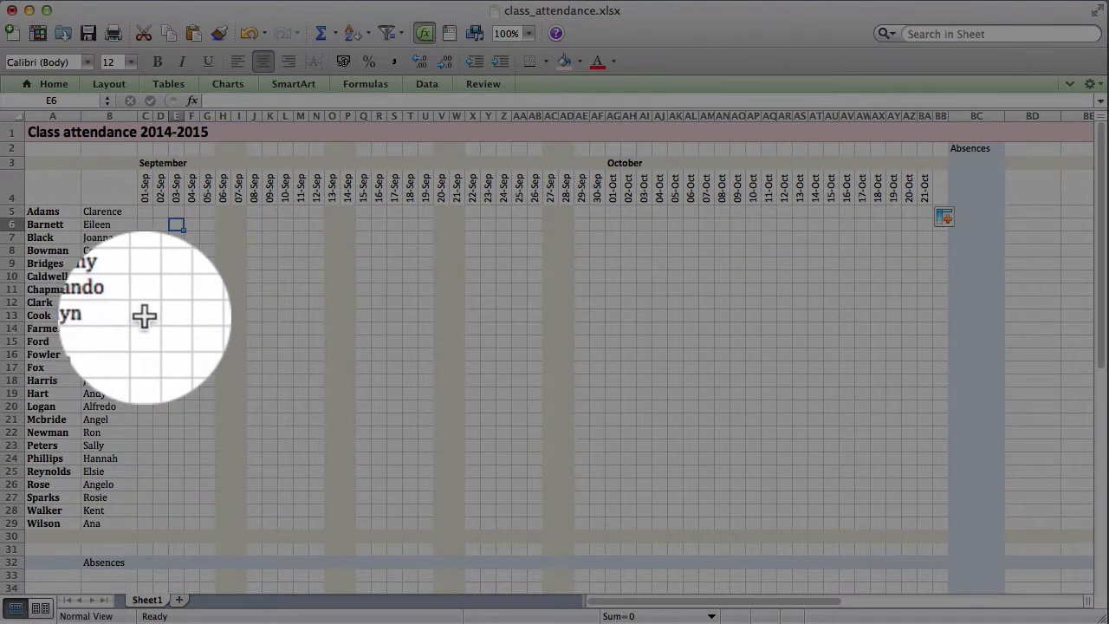
# - Mark an absence with x in C13, under 01-Sep
pyautogui.click(144, 318)
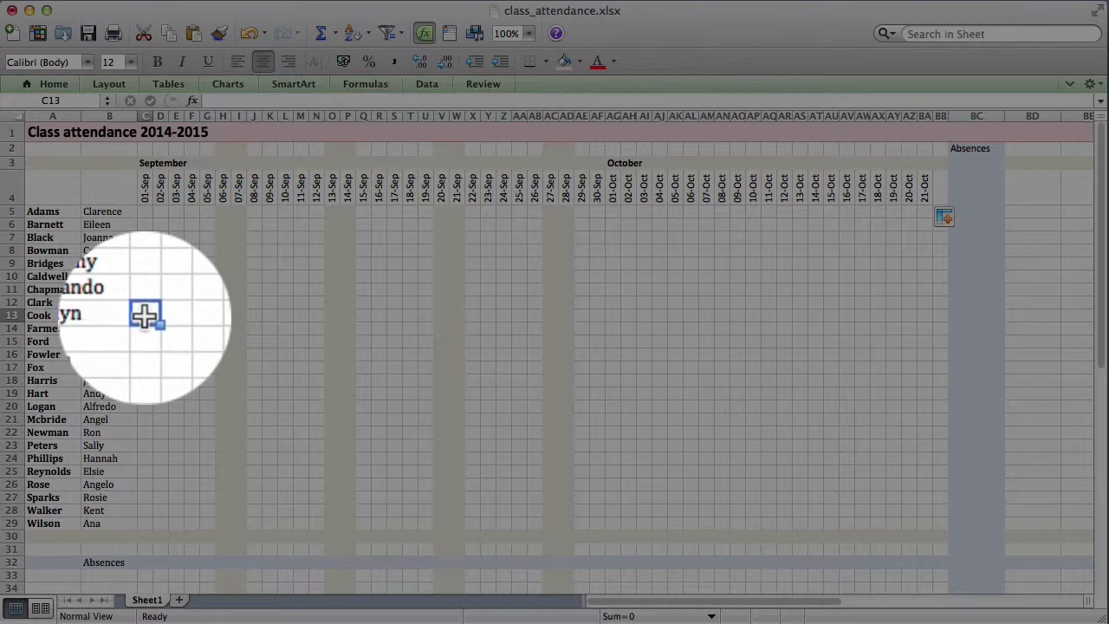
pyautogui.write('x')
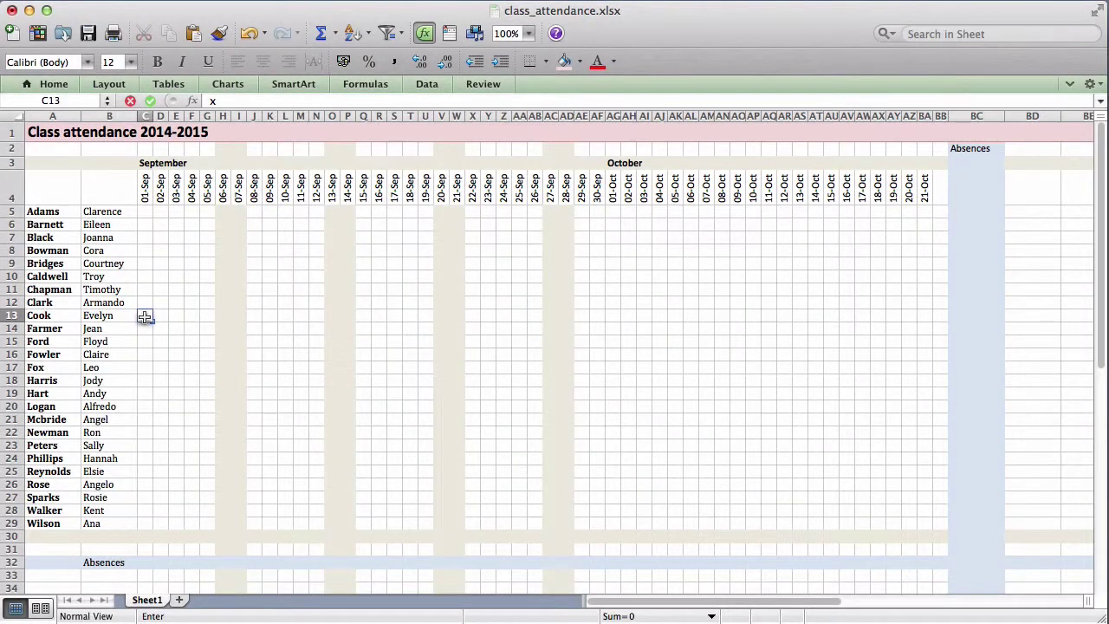
pyautogui.press('Return')
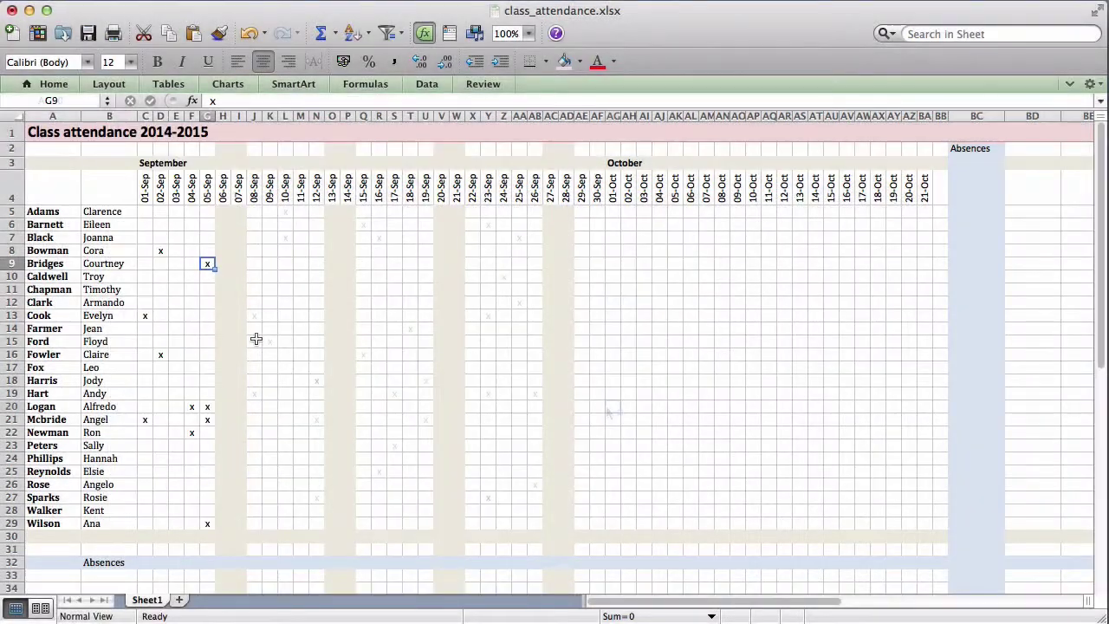
pyautogui.click(612, 409)
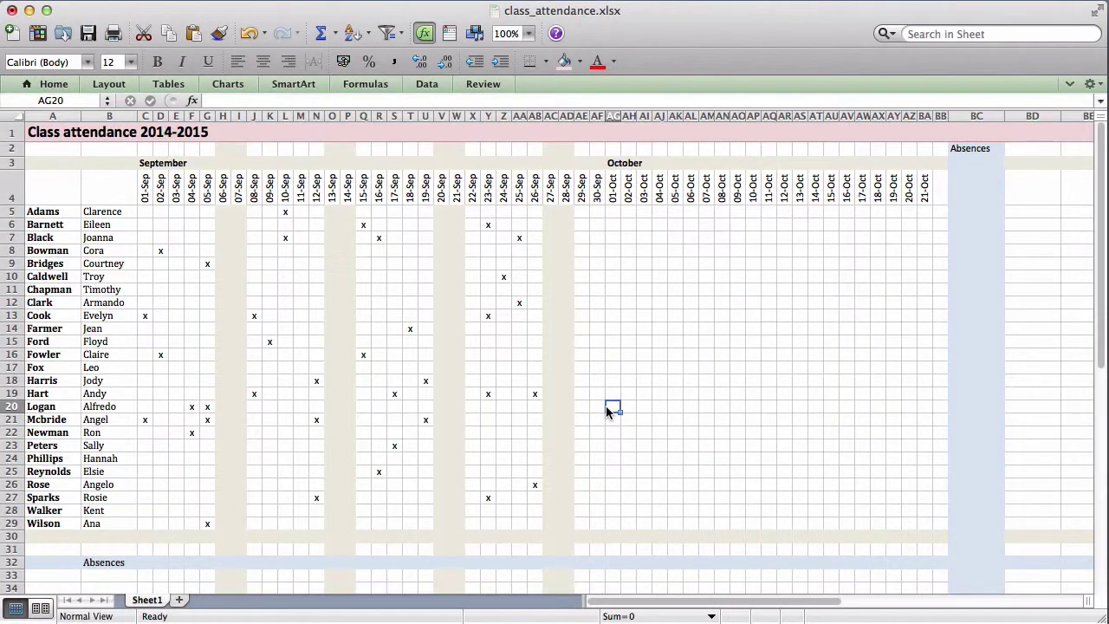
# - Count the first student's absences by entering =COUNTIF(C5:BA5,"x") in cell BC5 of the Absences column
pyautogui.click(11, 212)
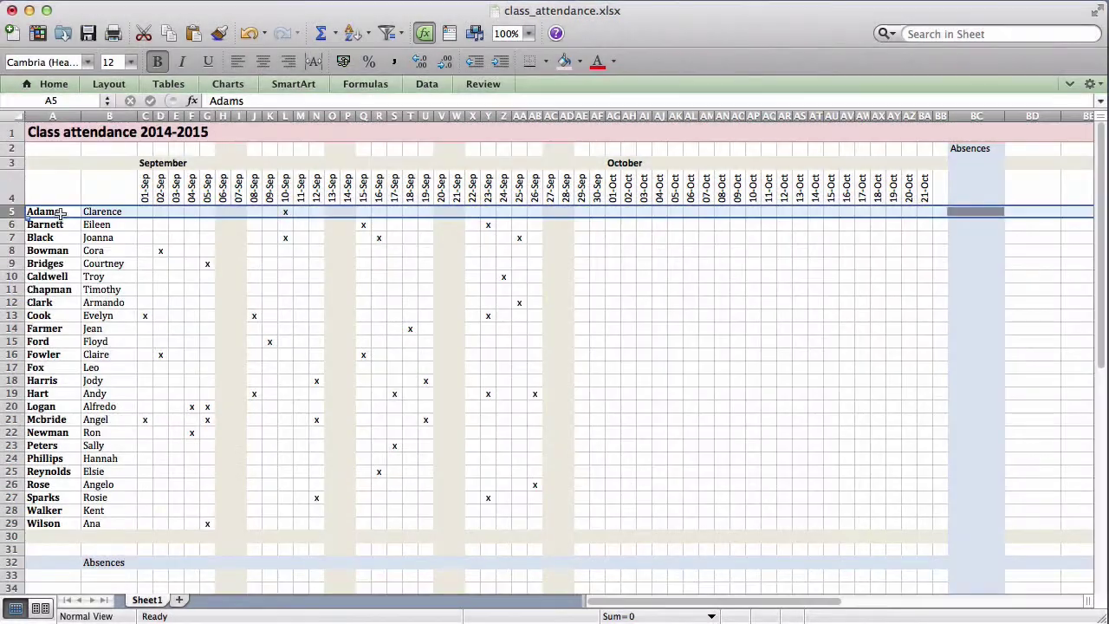
pyautogui.click(986, 210)
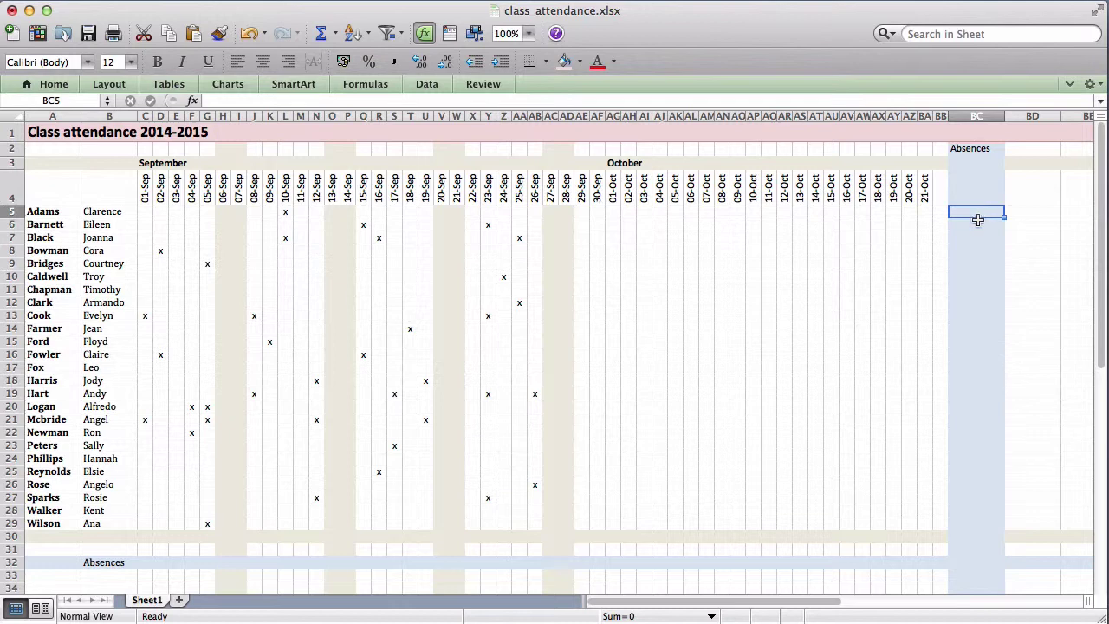
pyautogui.write('=')
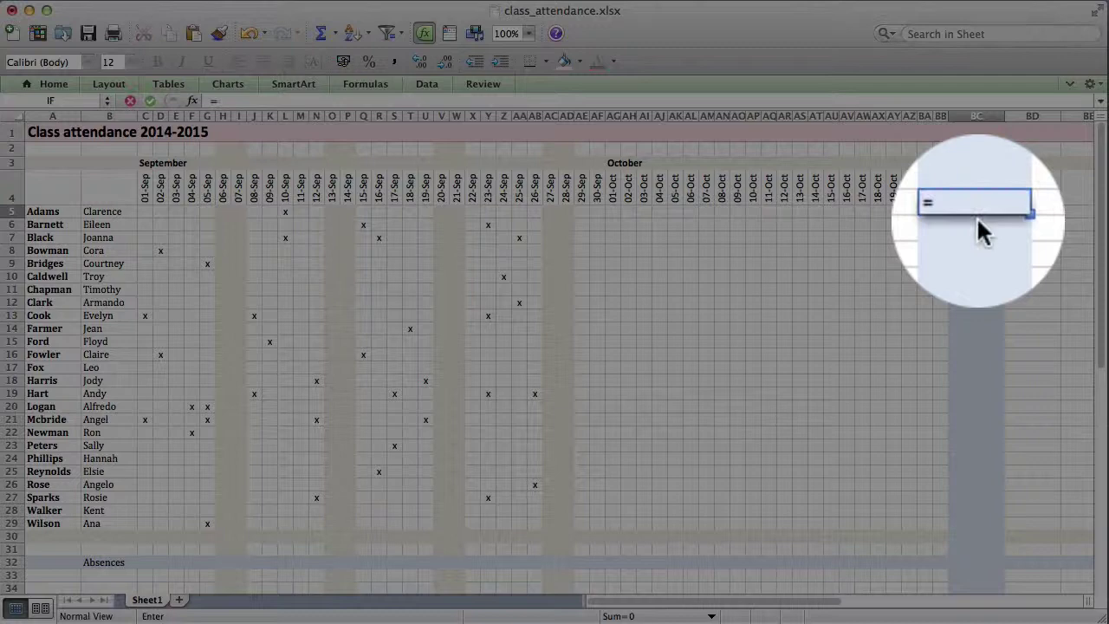
pyautogui.click(977, 223)
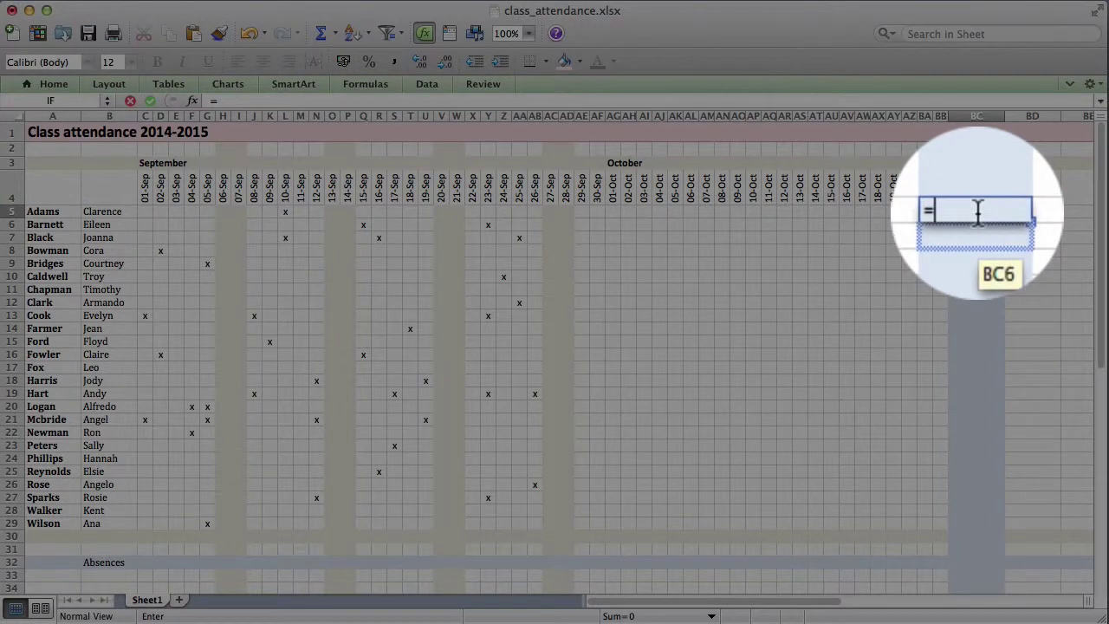
pyautogui.write('countif')
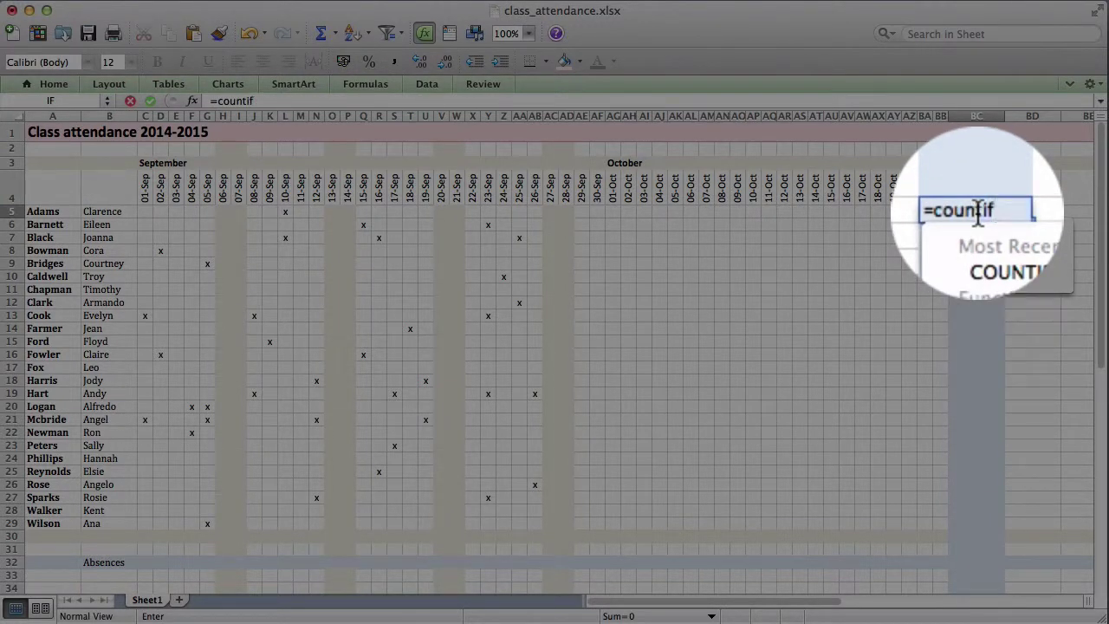
pyautogui.write('(')
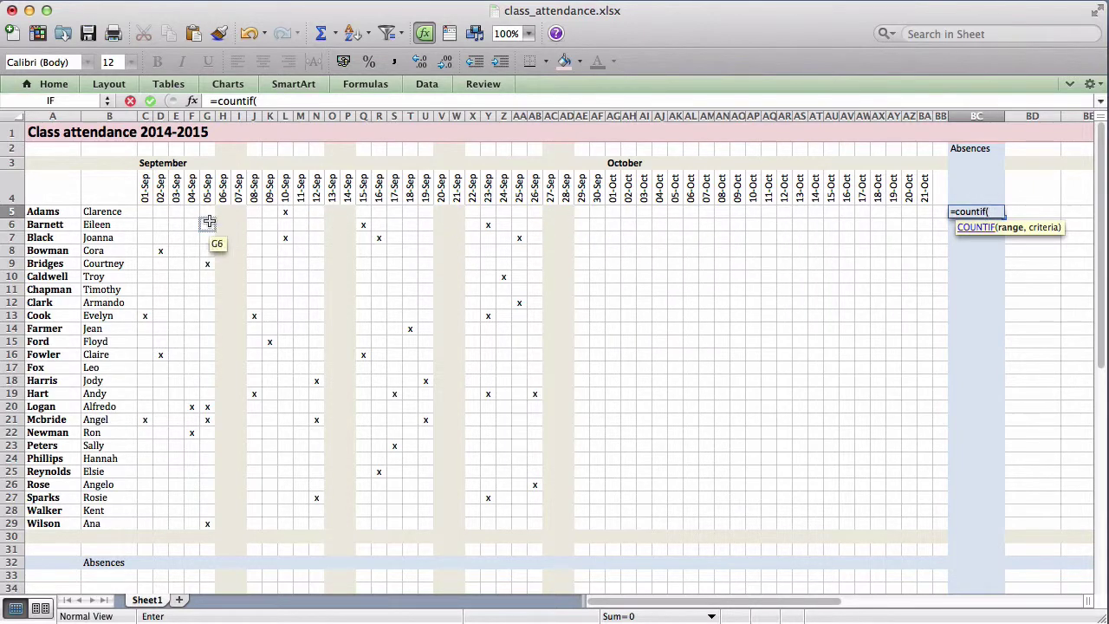
pyautogui.click(147, 212)
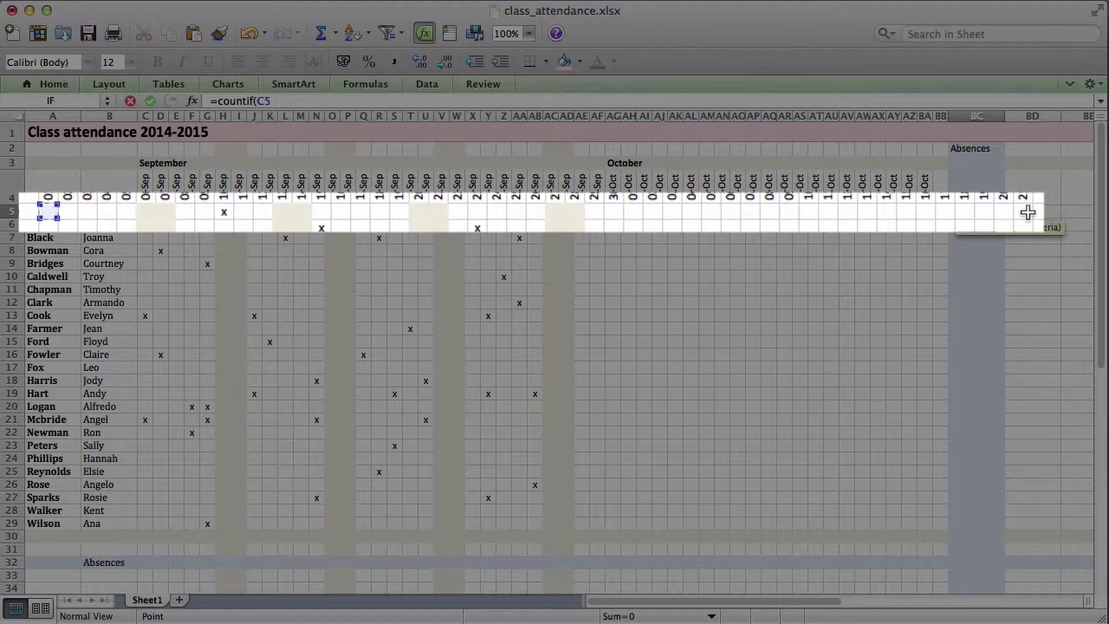
pyautogui.keyDown('shift'); pyautogui.click(1028, 213); pyautogui.keyUp('shift')
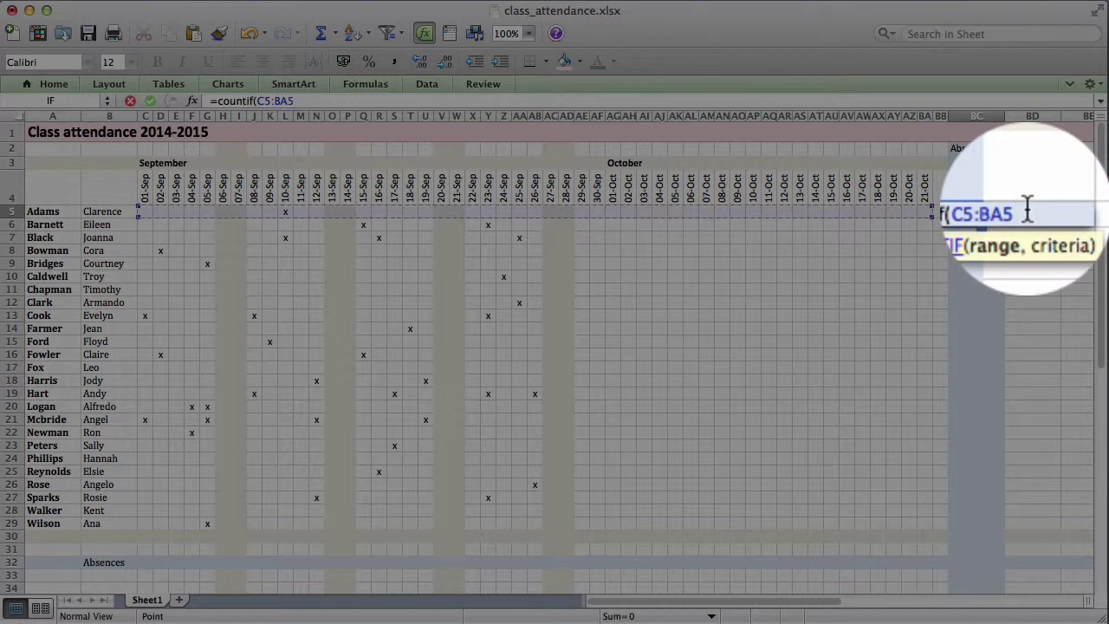
pyautogui.write(',')
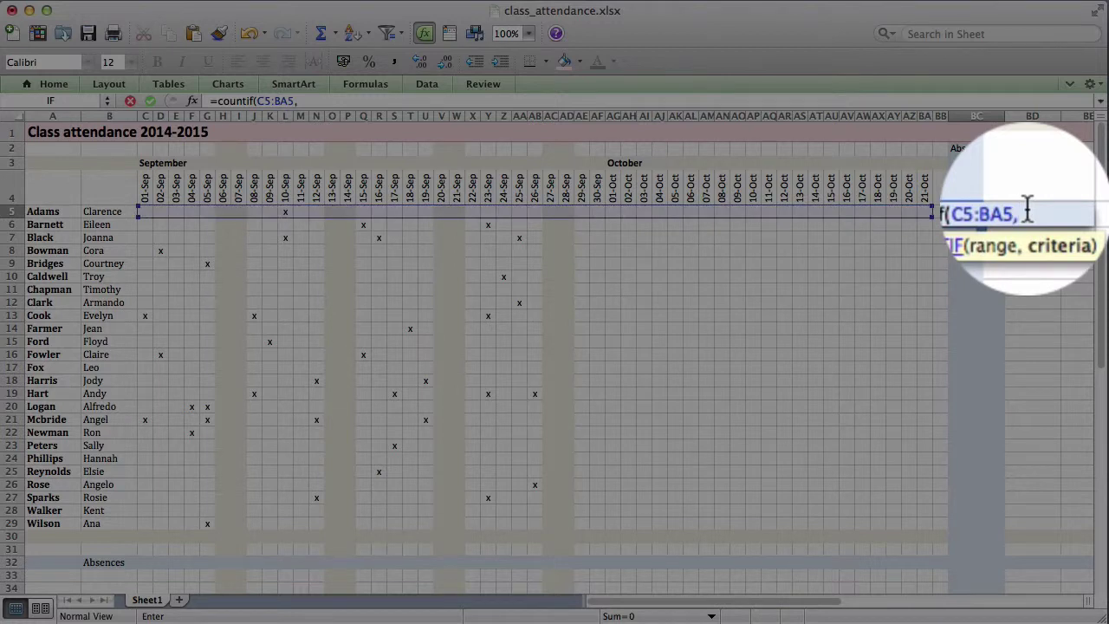
pyautogui.write('"x")')
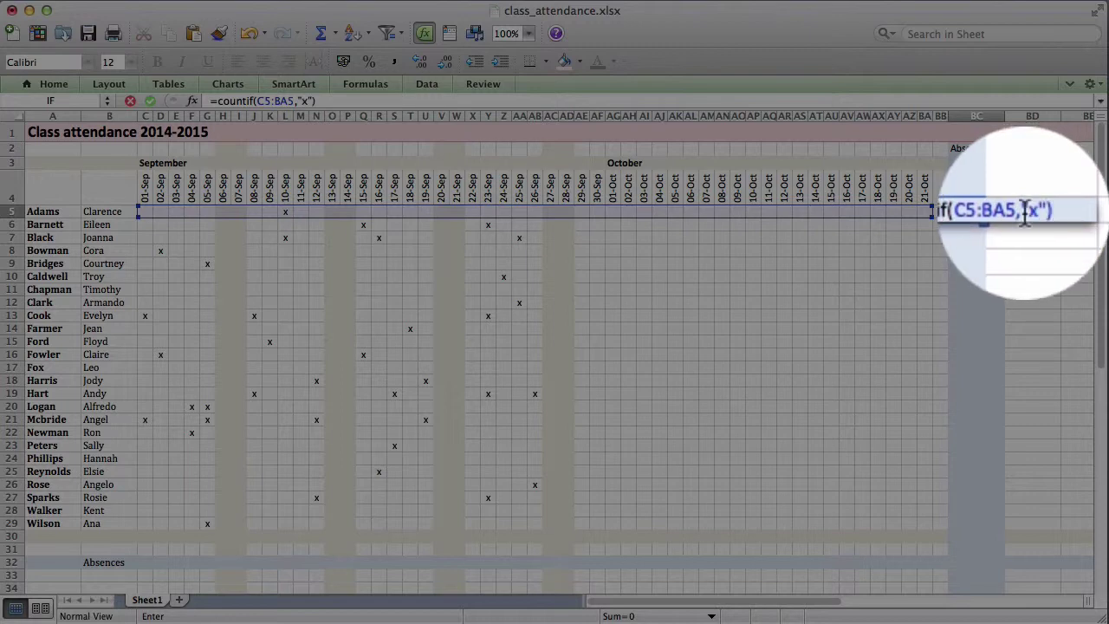
pyautogui.press('Return')
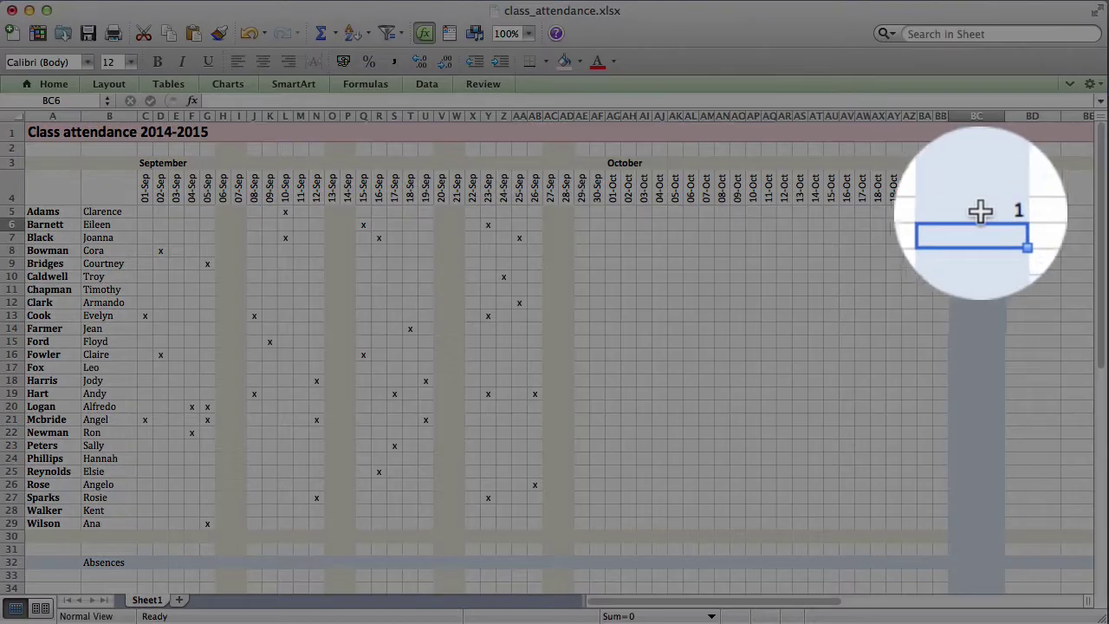
# - Fill the COUNTIF formula from BC5 down the Absences column to the last student in row 29
pyautogui.click(989, 212)
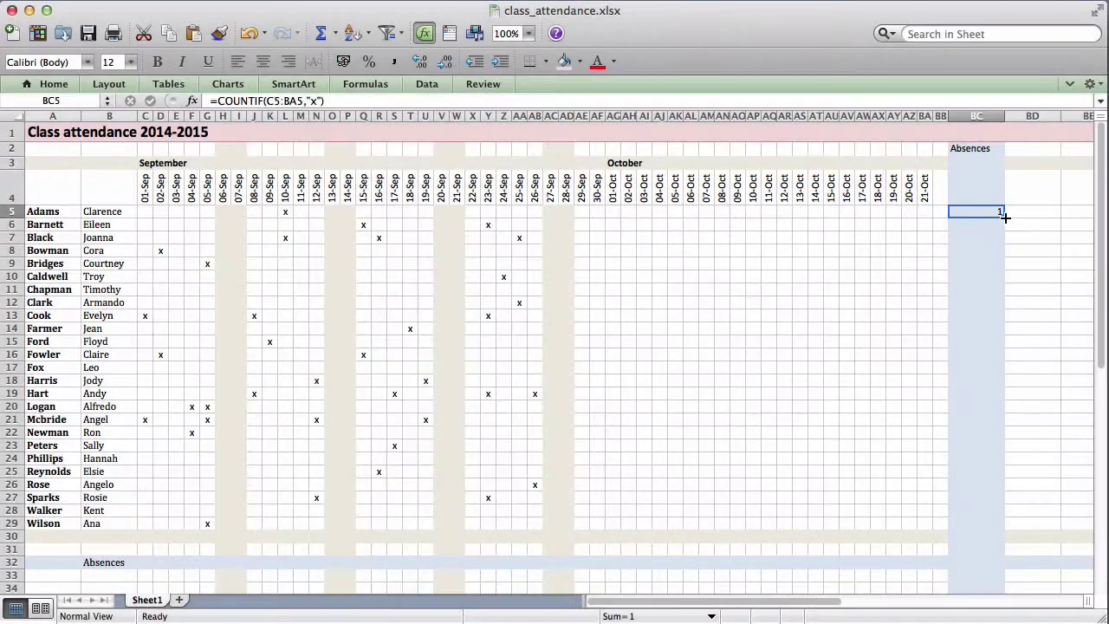
pyautogui.moveTo(1004, 218); pyautogui.dragTo(986, 527)
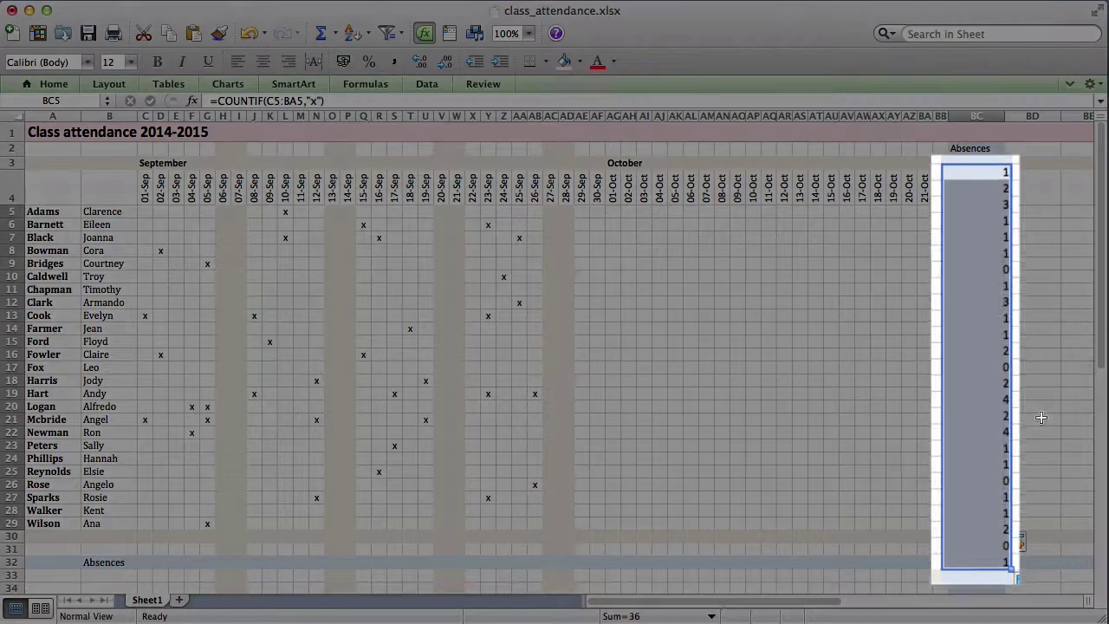
pyautogui.click(1040, 415)
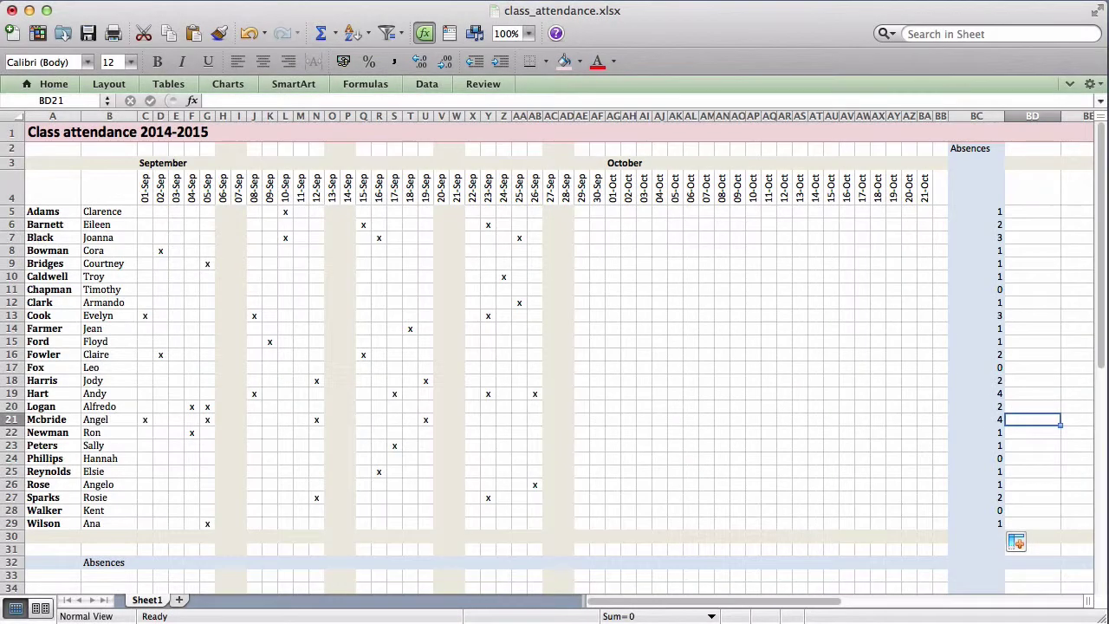
# - Compare the x marks in rows 7, 19 and 11 with their totals in the Absences column
pyautogui.click(8, 237)
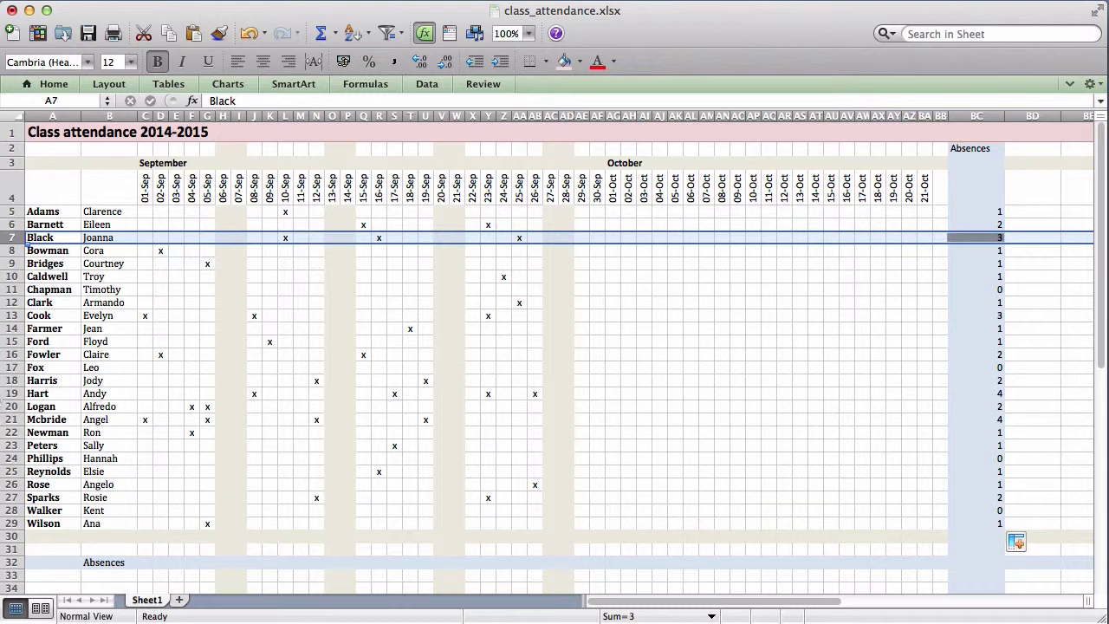
pyautogui.click(12, 394)
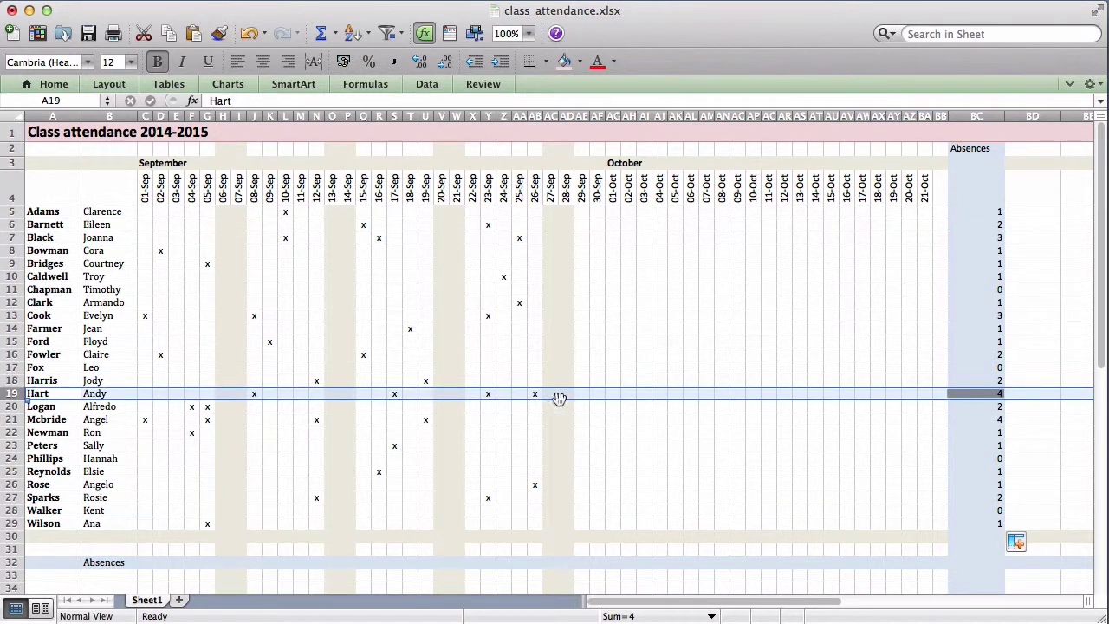
pyautogui.click(1051, 330)
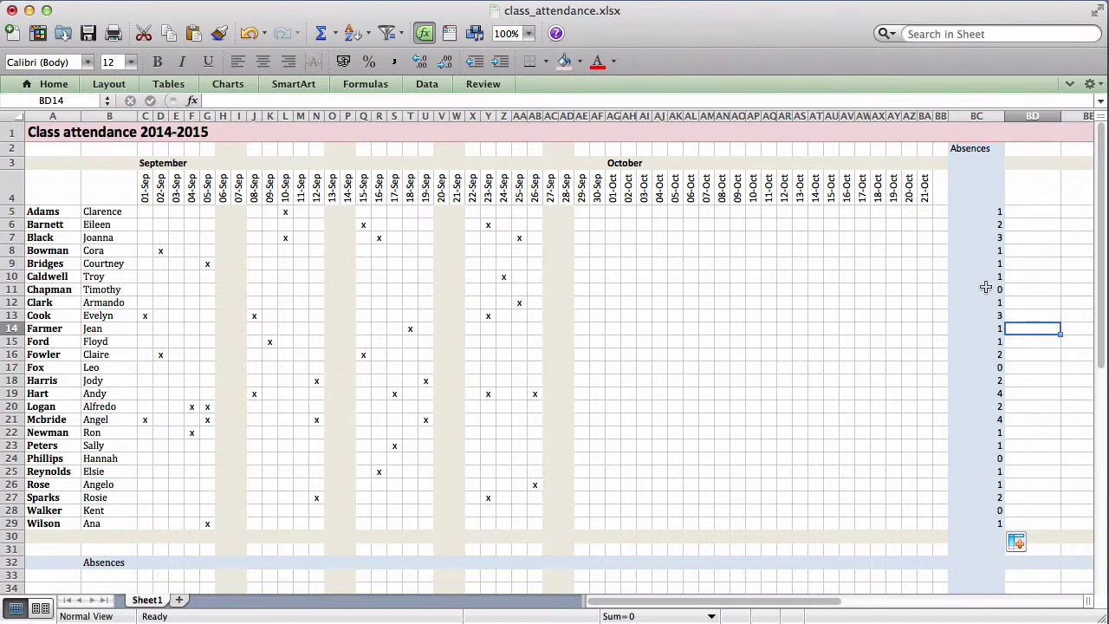
pyautogui.click(11, 289)
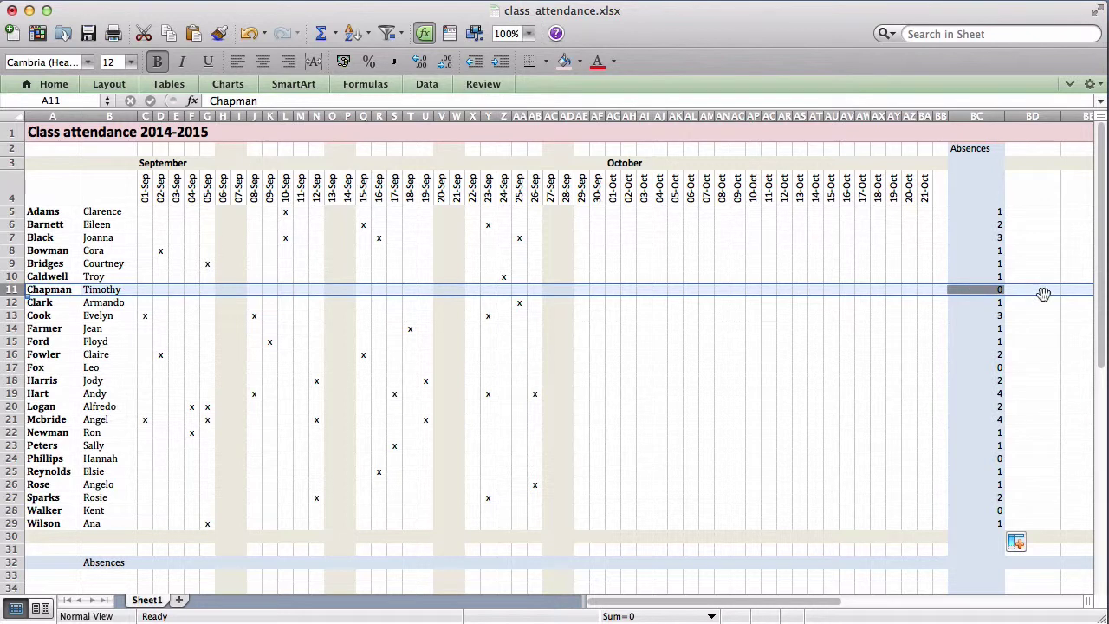
pyautogui.click(1015, 260)
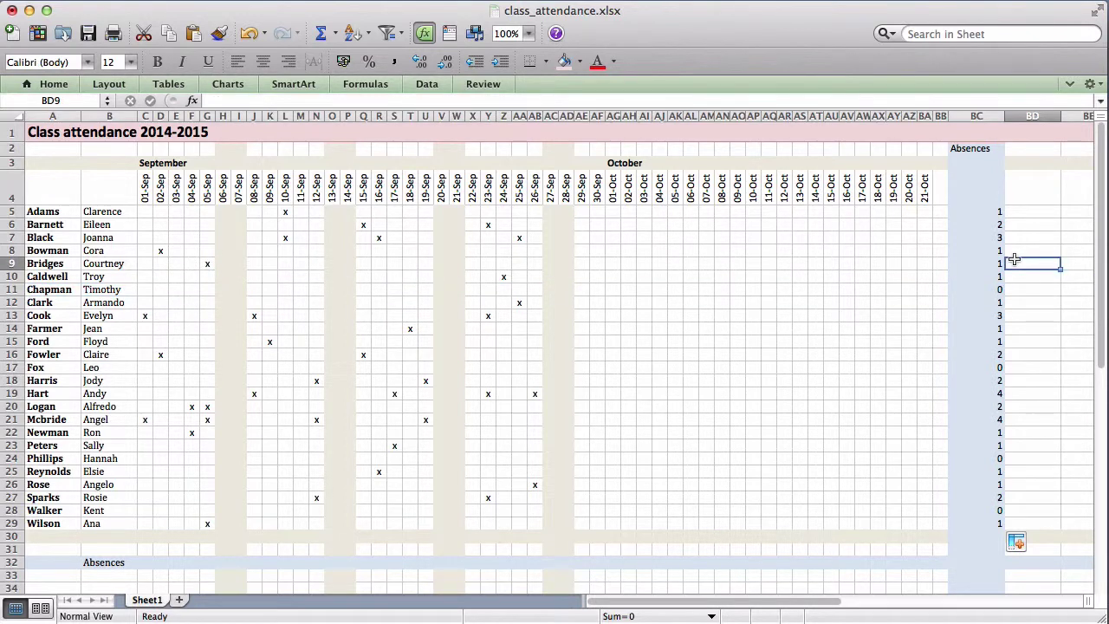
# - Undo the fill below BC5, and copy and remove the COUNTIF expression from BC5's formula, keeping the equals sign
pyautogui.press('super+z')
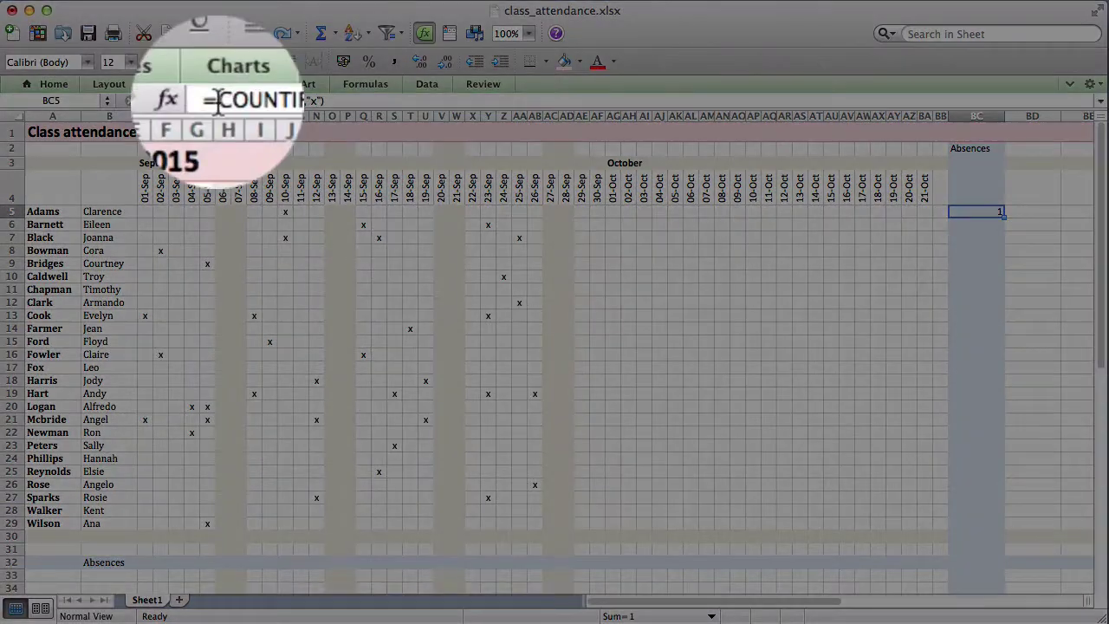
pyautogui.moveTo(215, 101); pyautogui.dragTo(327, 101)
pyautogui.press('cmd+c')
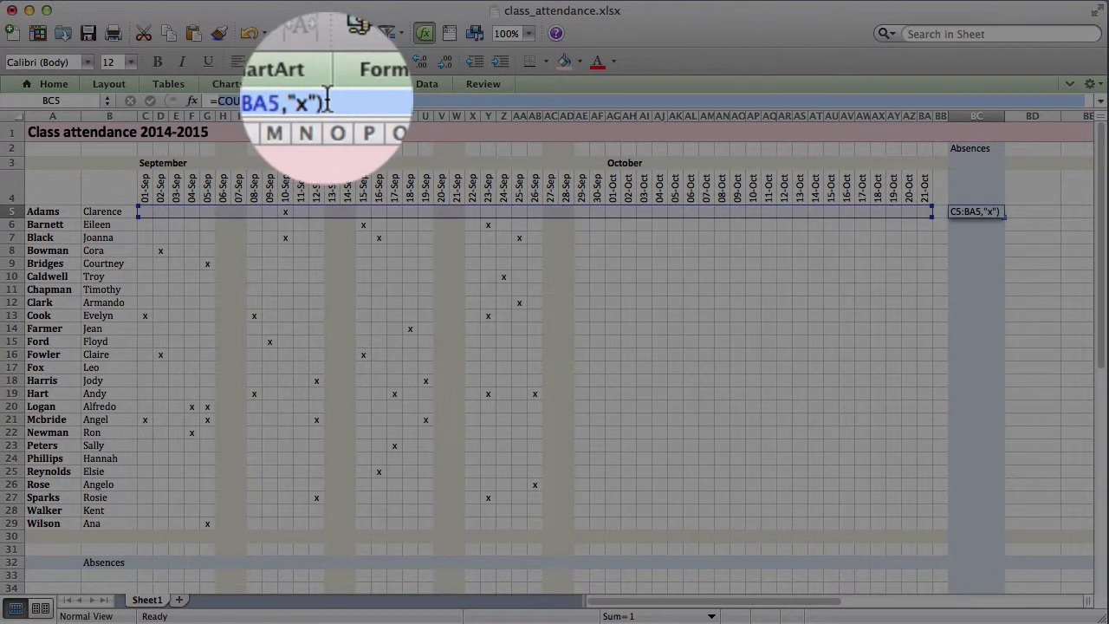
pyautogui.click(327, 101)
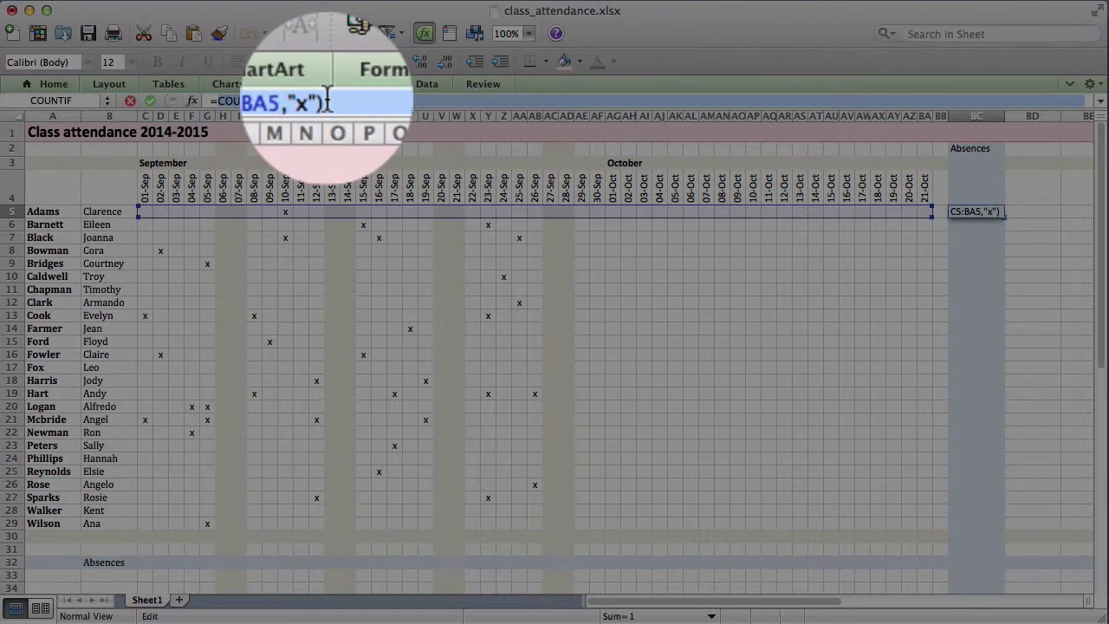
pyautogui.press('BackSpace')
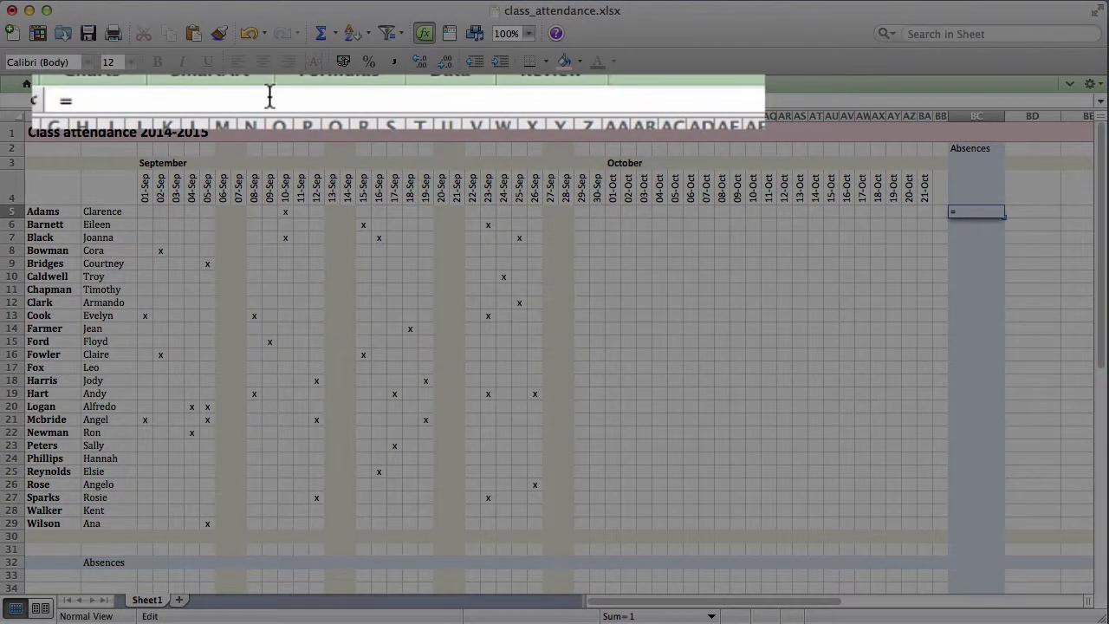
# - Complete BC5's formula as =IF(COUNTIF(C5:BA5,"x")>0,COUNTIF(C5:BA5,"x"),"") so that zero absences leave the cell blank
pyautogui.write('if(COUNTIF(C5:BA5,"x')
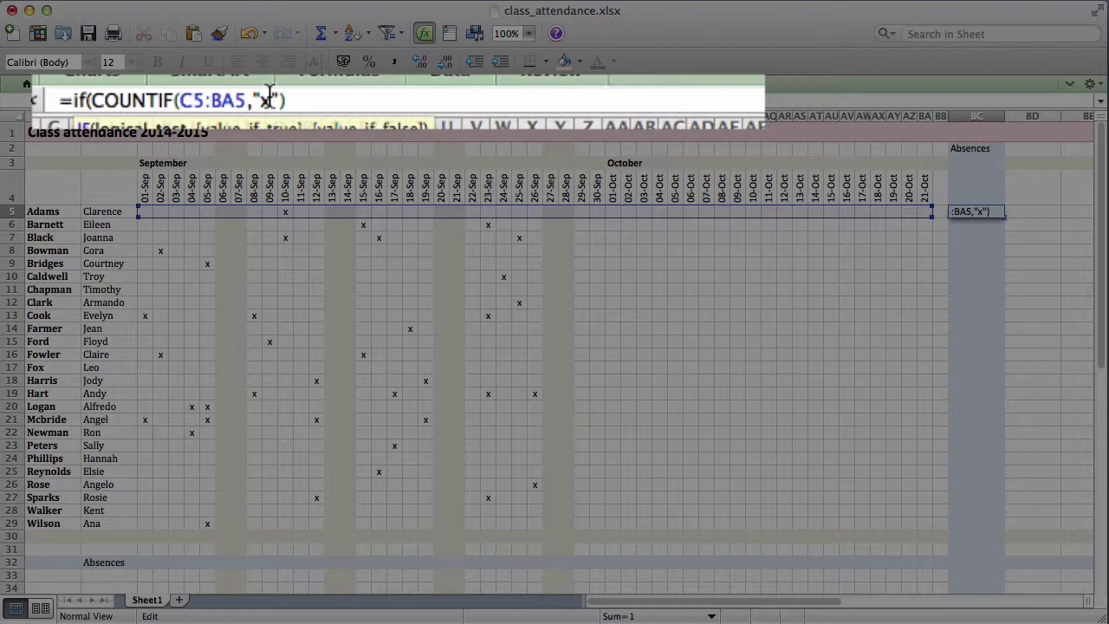
pyautogui.write('>0,')
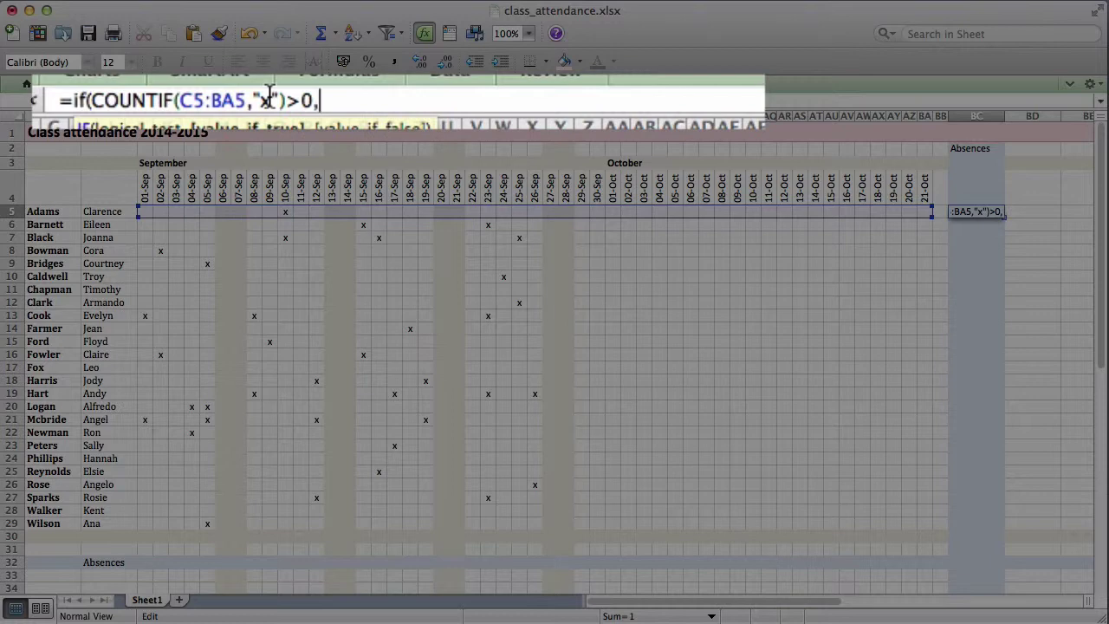
pyautogui.press('cmd+v')
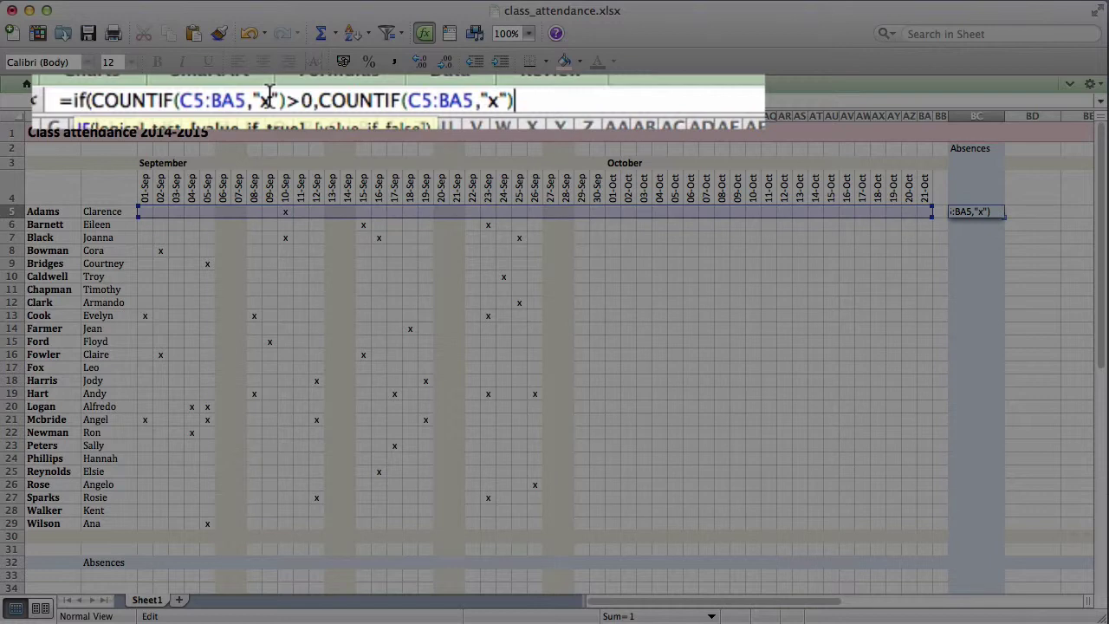
pyautogui.write(',')
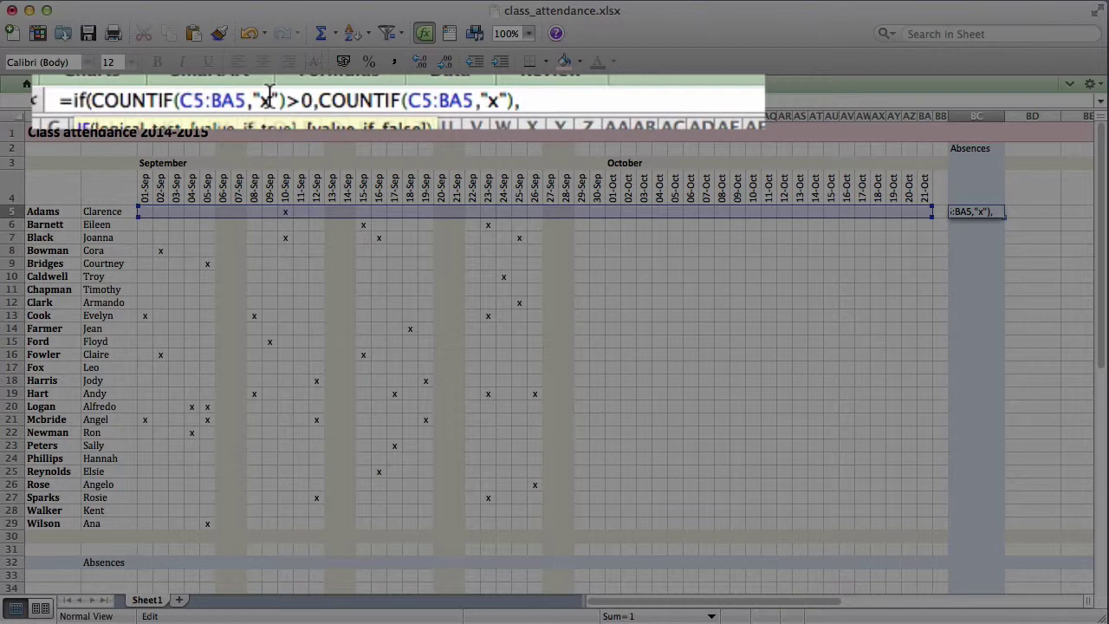
pyautogui.write('"")')
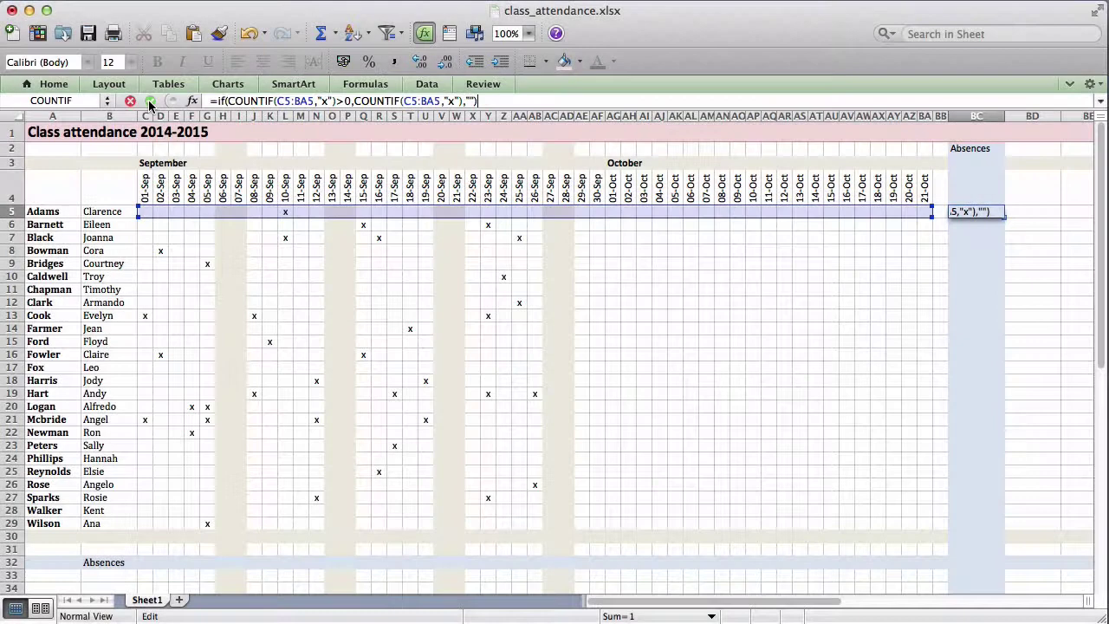
pyautogui.click(150, 100)
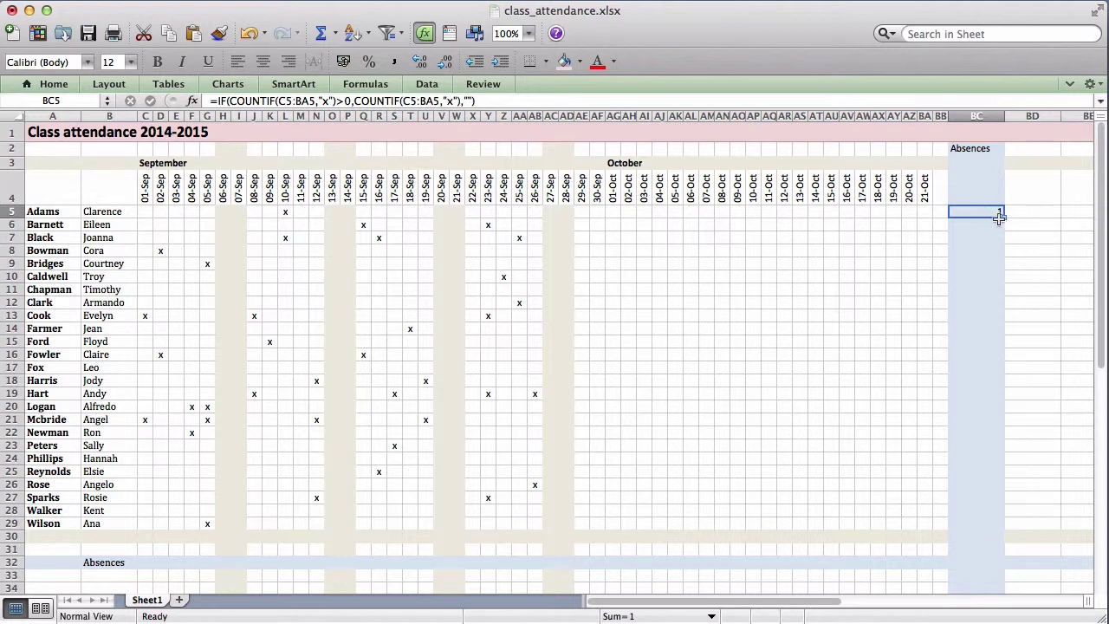
# - Fill BC5's IF formula down the Absences column to the last student in row 29
pyautogui.moveTo(1003, 215); pyautogui.dragTo(1012, 563)
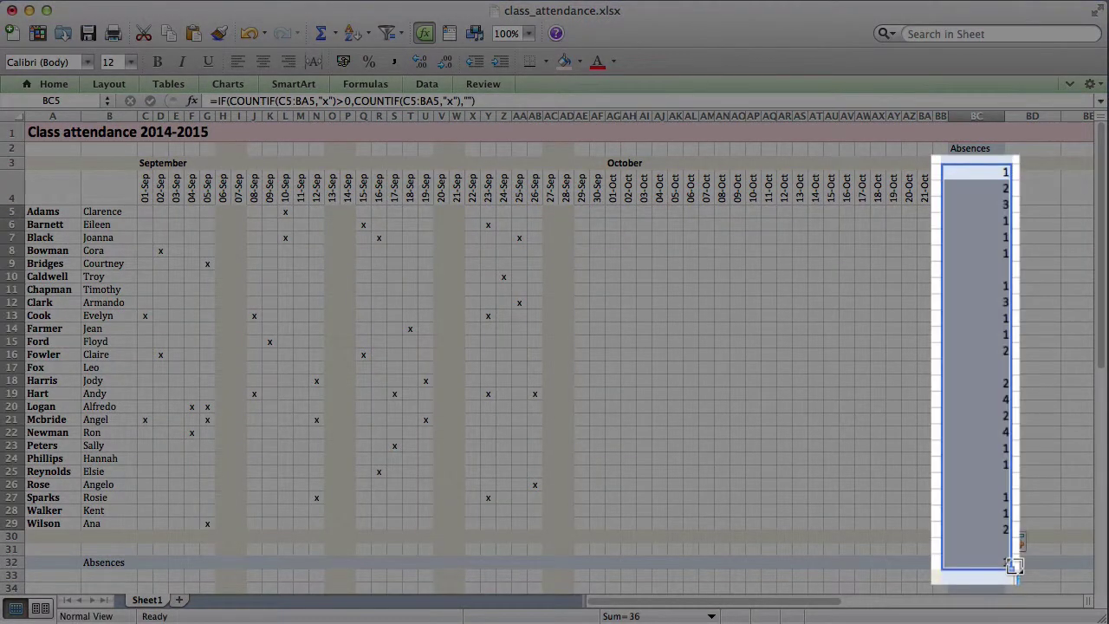
pyautogui.click(1035, 353)
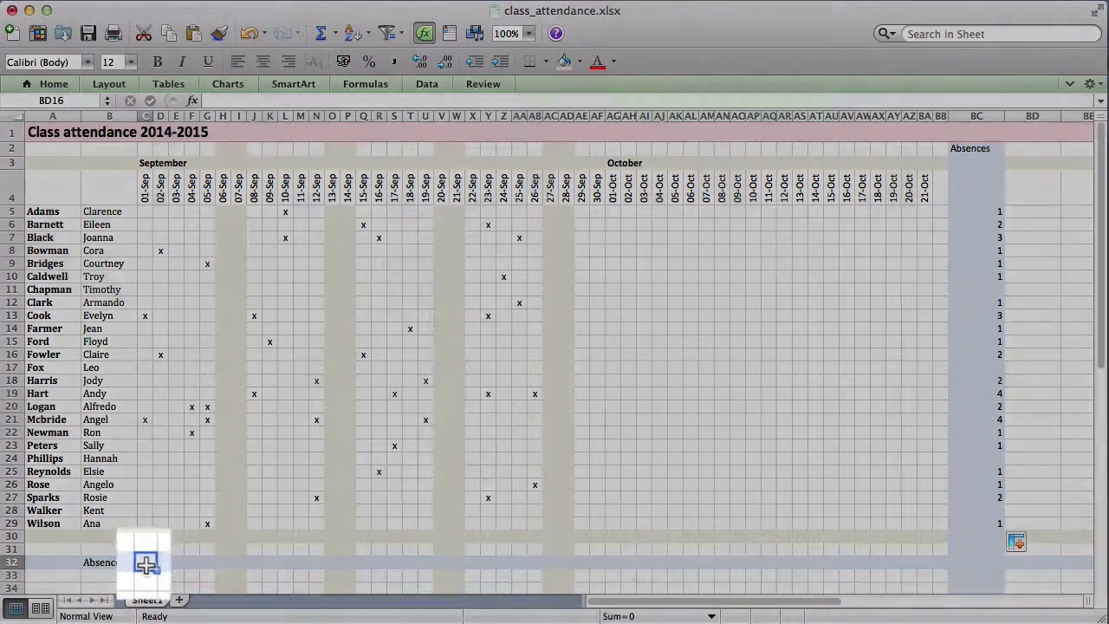
# - Enter =COUNTIF(C5:C29,"x") in C32 of the Absences row to count the x marks for 01-Sep
pyautogui.click(145, 563)
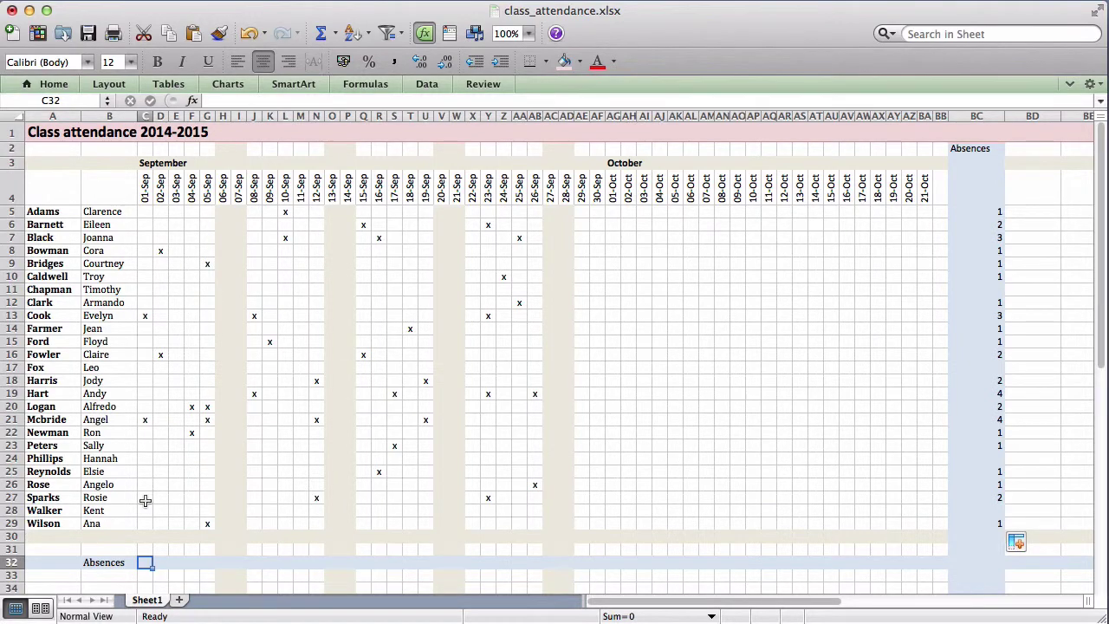
pyautogui.write('=')
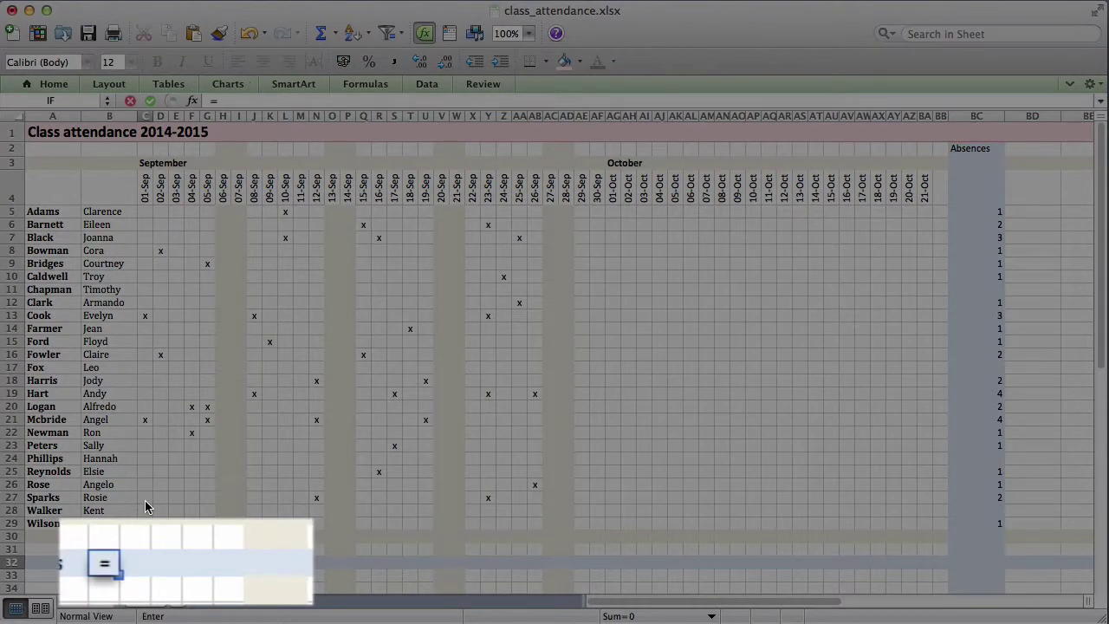
pyautogui.write('countif(')
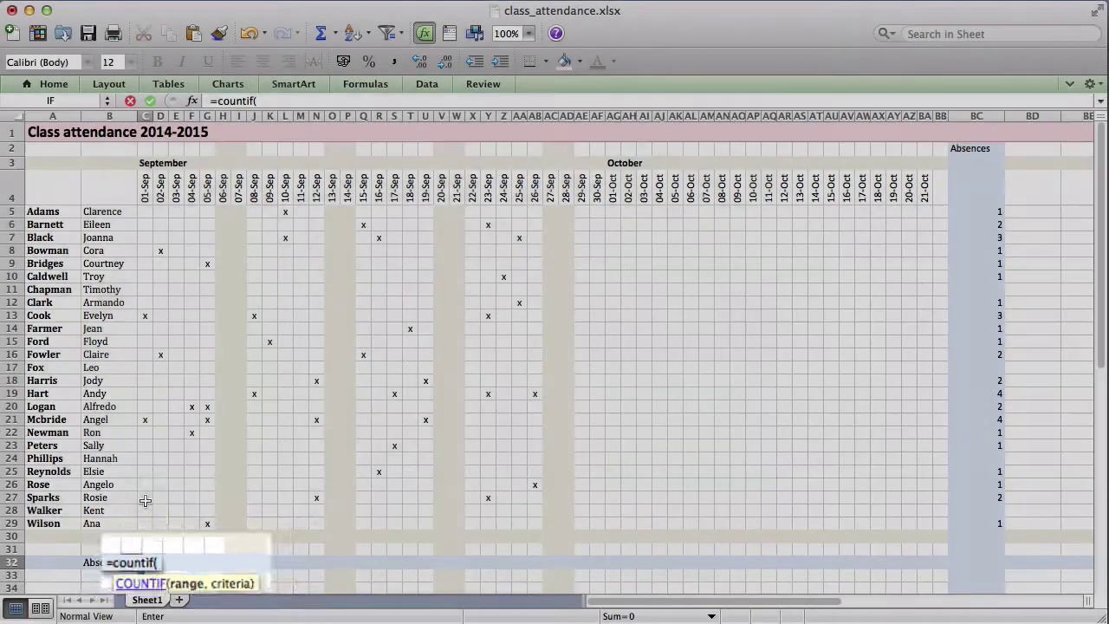
pyautogui.click(145, 211)
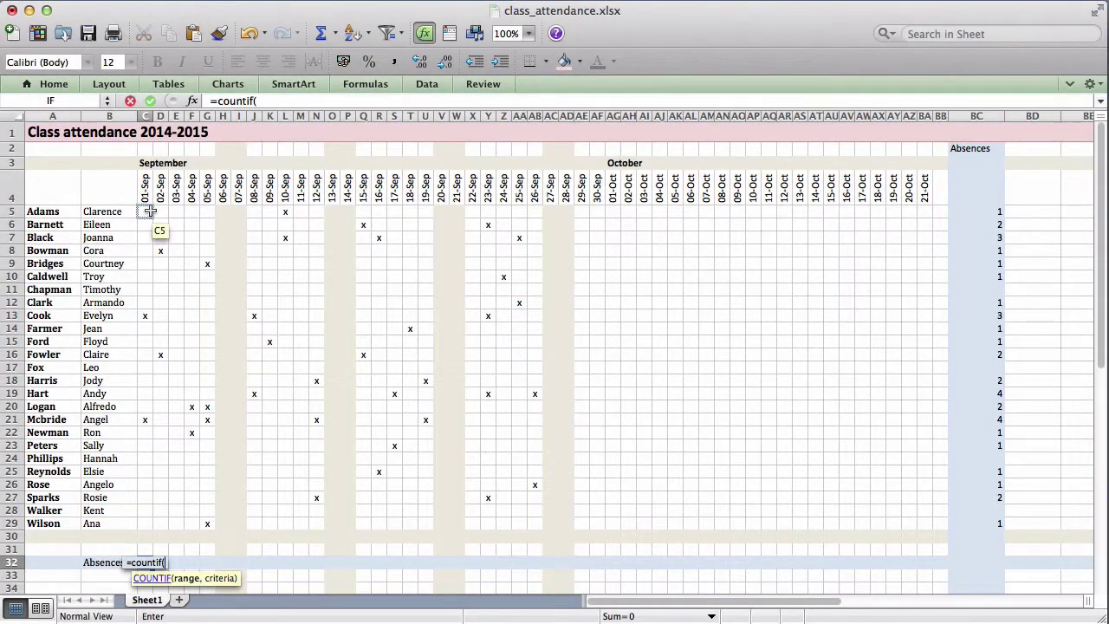
pyautogui.keyDown('shift'); pyautogui.click(143, 525); pyautogui.keyUp('shift')
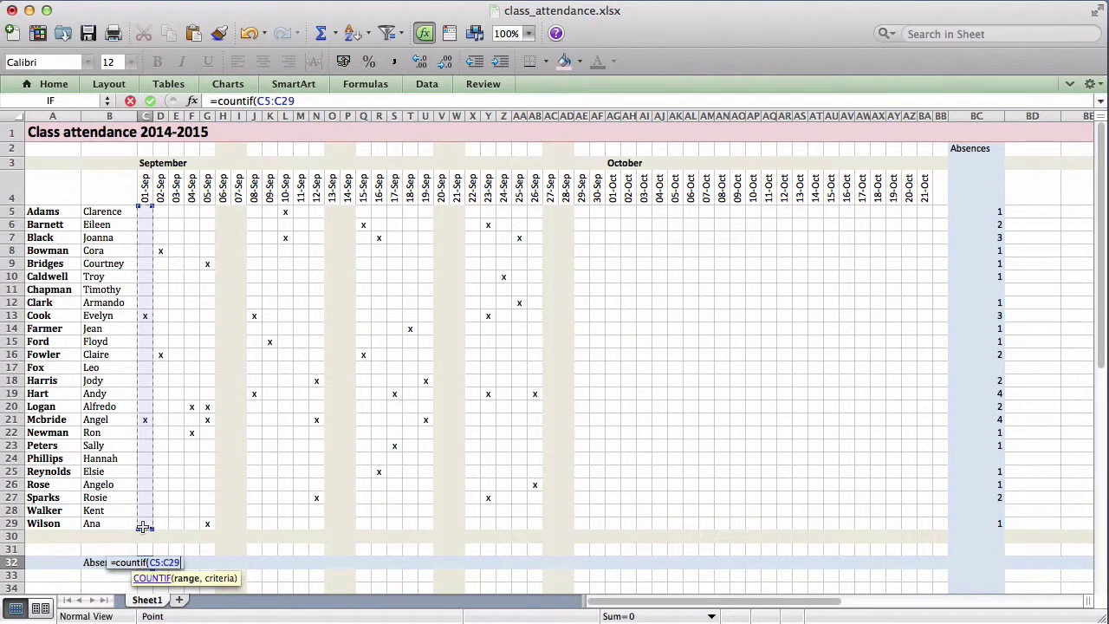
pyautogui.write(',')
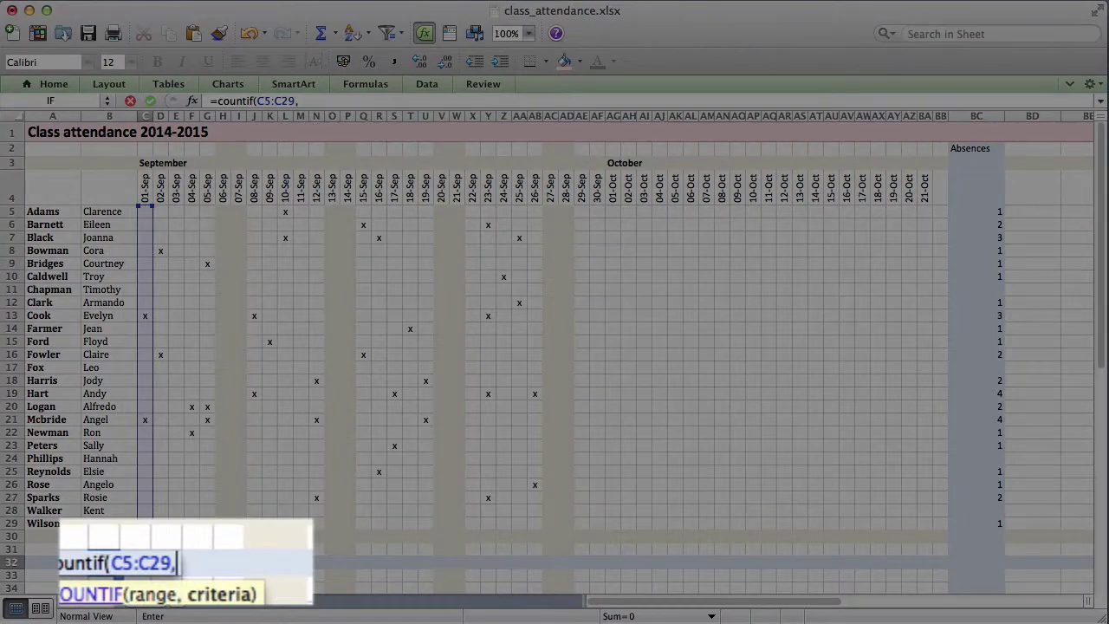
pyautogui.write('"x"')
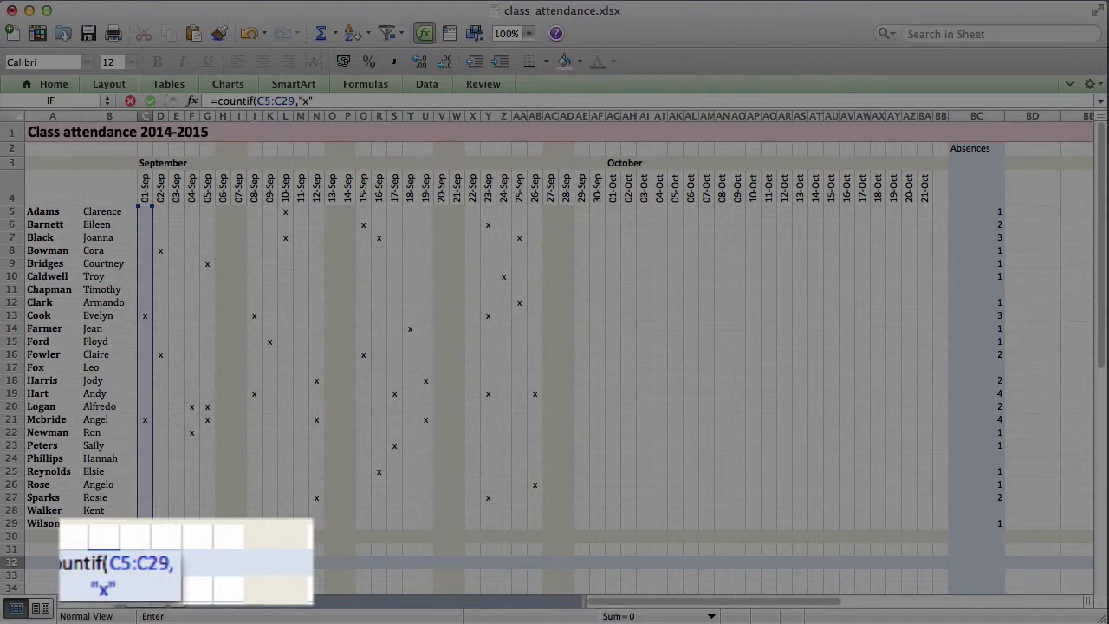
pyautogui.write(')')
pyautogui.press('Return')
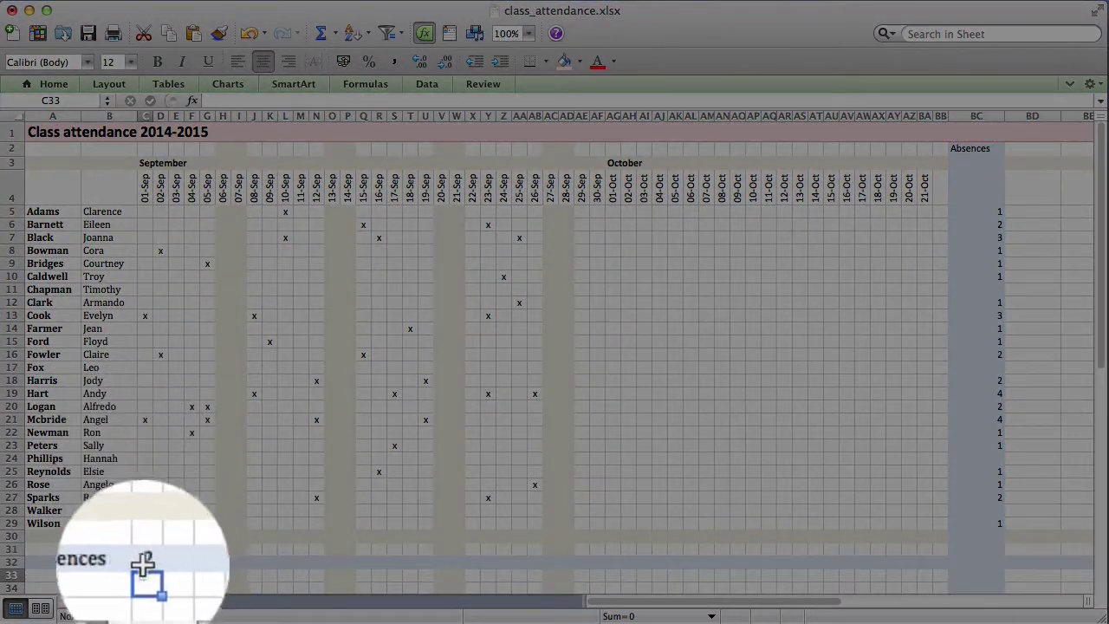
# - Try filling the COUNTIF formula from C32 across the Absences row to 26-Sep, and undo the fill
pyautogui.click(146, 561)
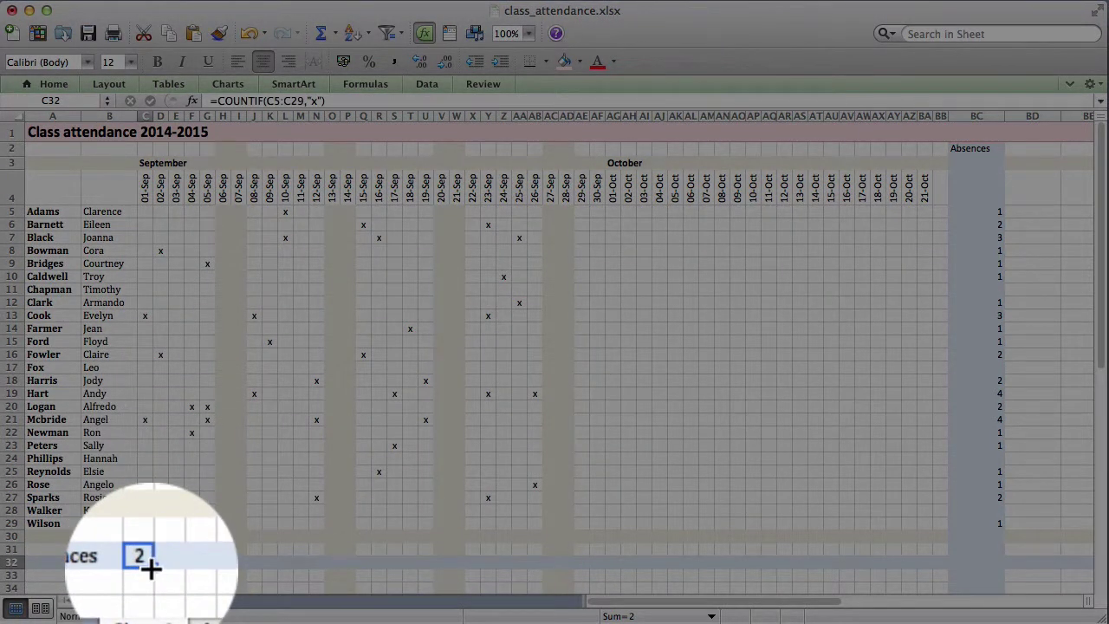
pyautogui.moveTo(151, 568); pyautogui.dragTo(544, 554)
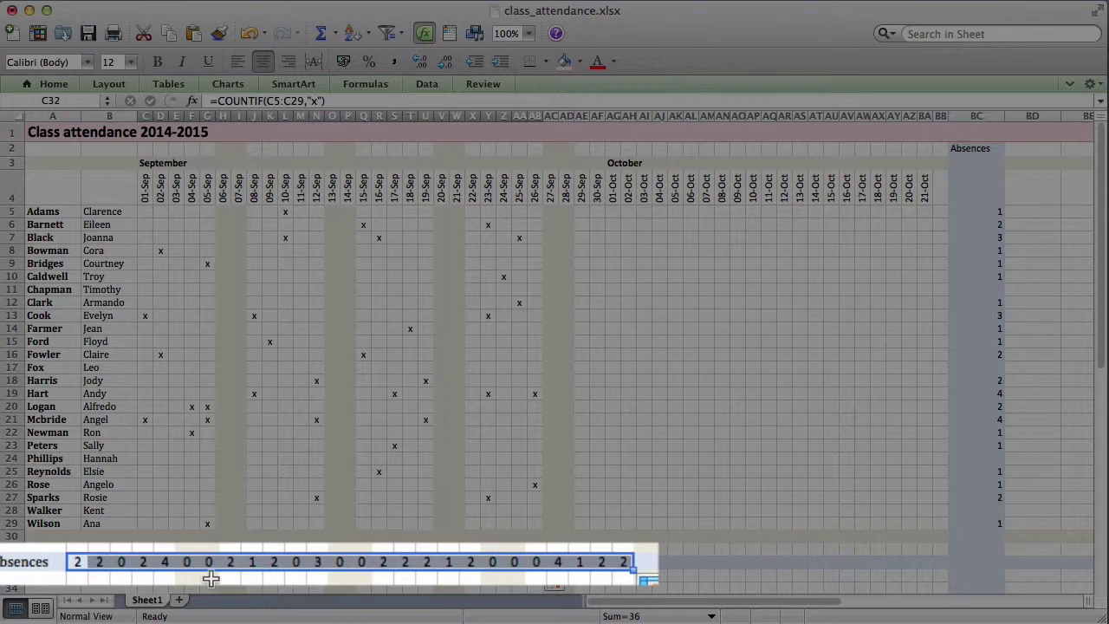
pyautogui.click(270, 549)
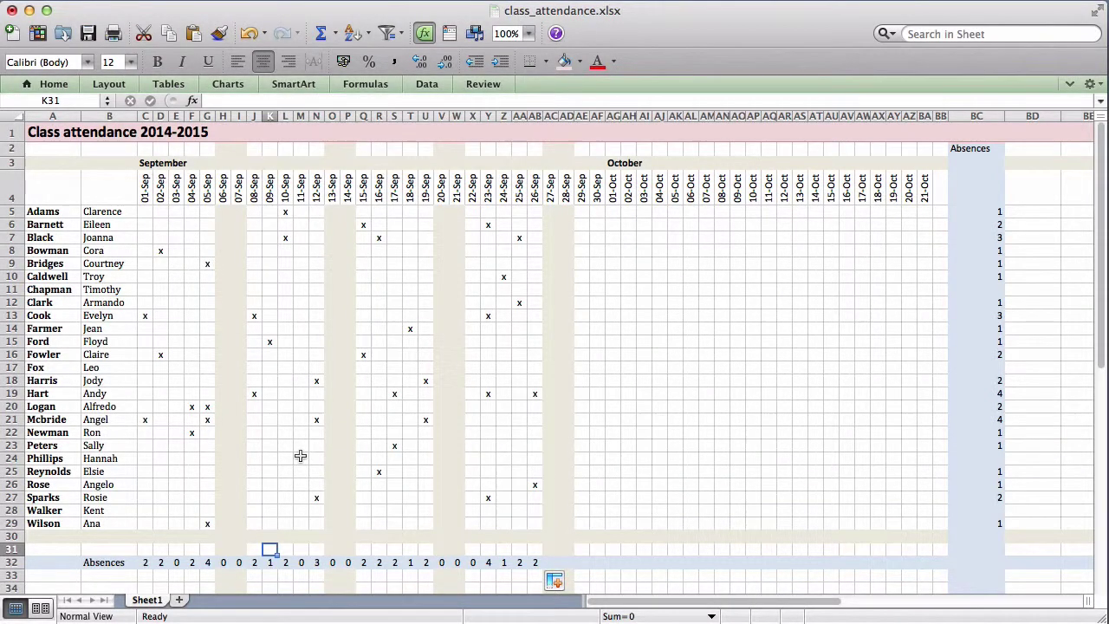
pyautogui.press('super+z')
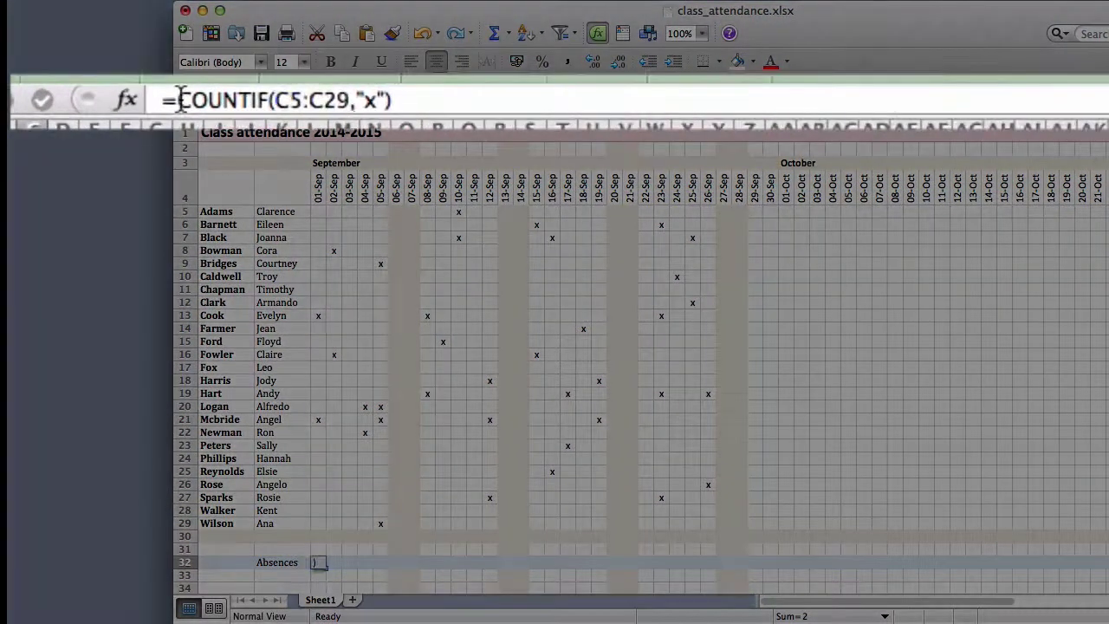
# - Copy and remove the COUNTIF expression from C32's formula, keeping the equals sign
pyautogui.click(211, 101)
pyautogui.moveTo(322, 87); pyautogui.dragTo(399, 102)
pyautogui.press('super+c')
pyautogui.press('BackSpace')
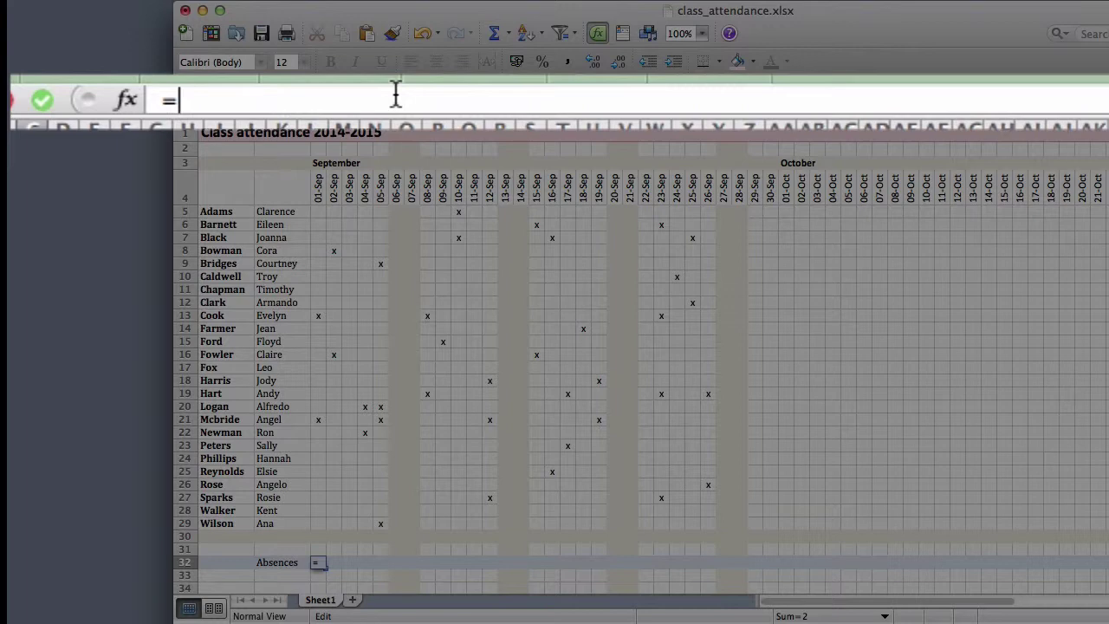
# - Complete C32's formula as =IF(COUNTIF(C5:C29,"x")>0,COUNTIF(C5:C29,"x"),"") so that days without absences stay blank
pyautogui.write('if(COUNTIF(C5:C29,"x')
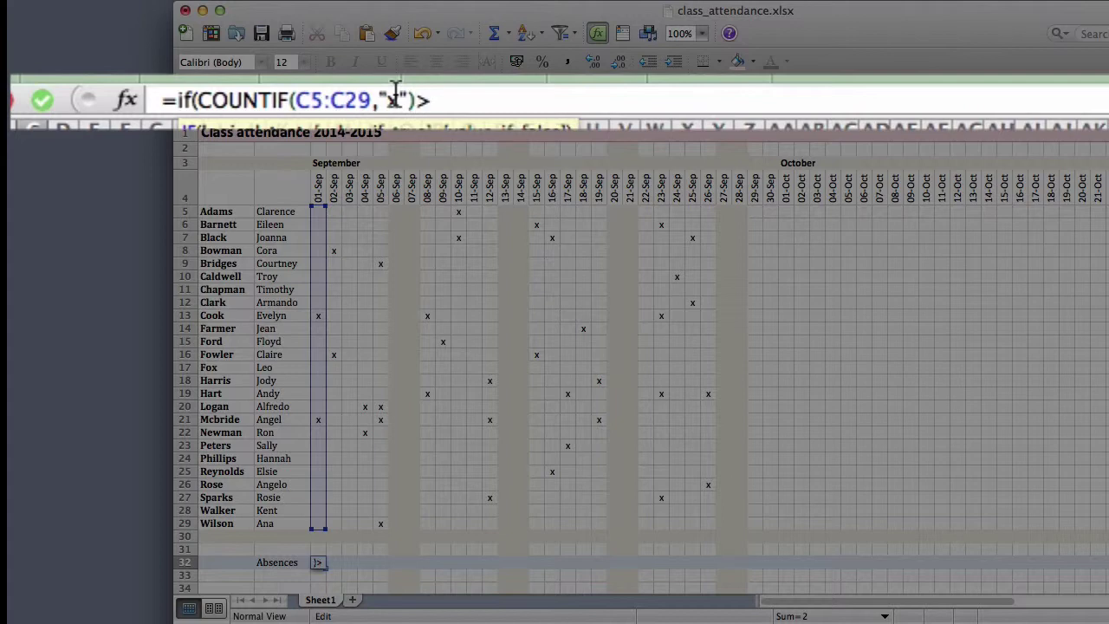
pyautogui.write('>0,')
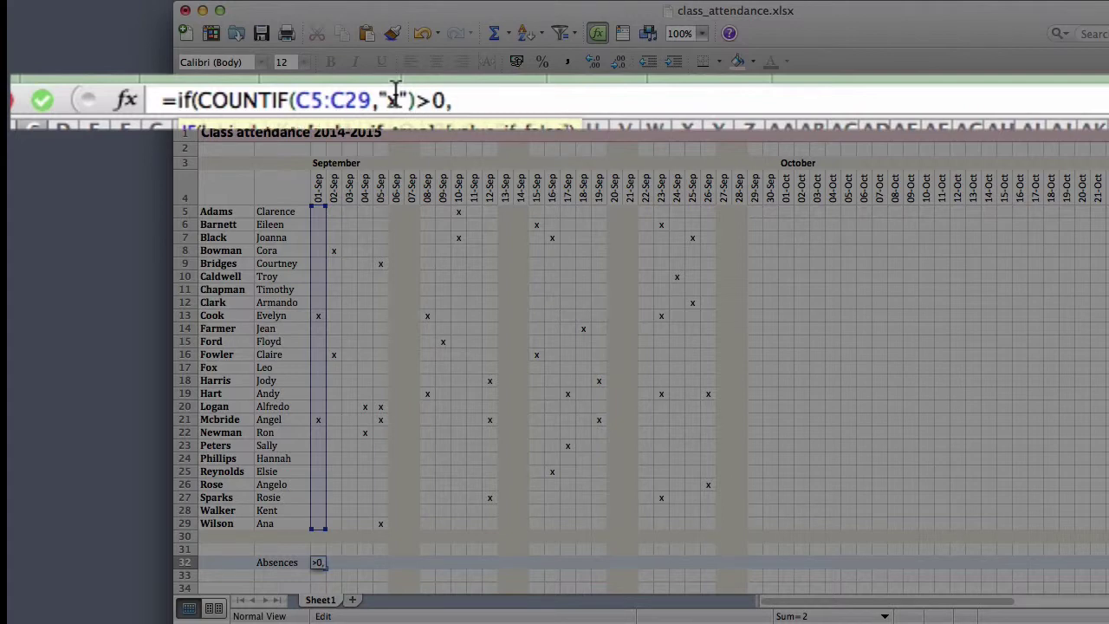
pyautogui.press('super+v')
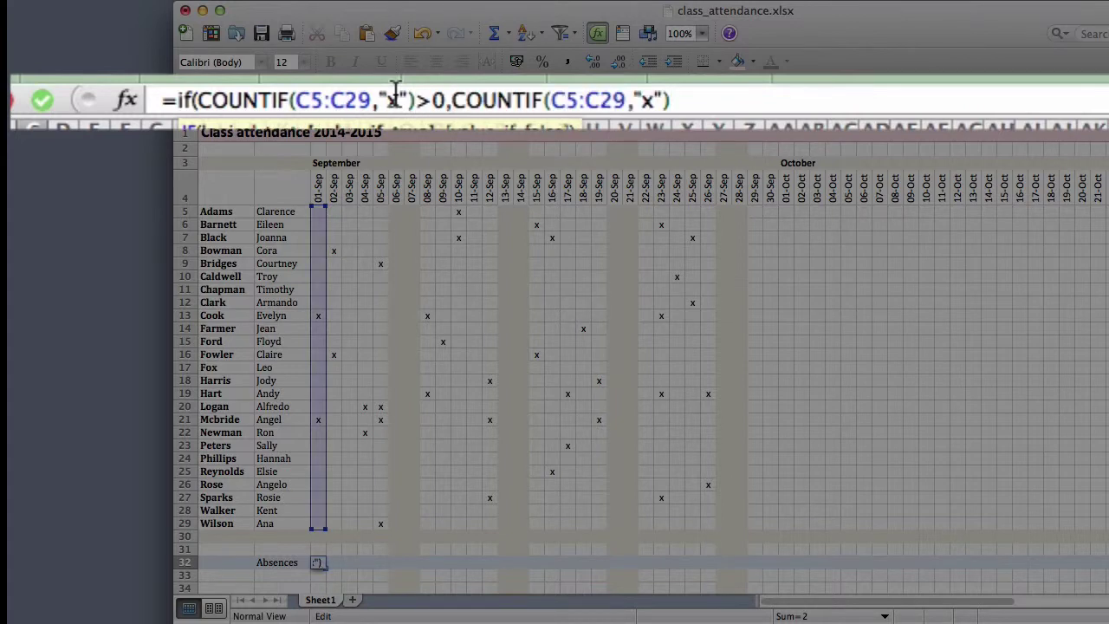
pyautogui.write(',""')
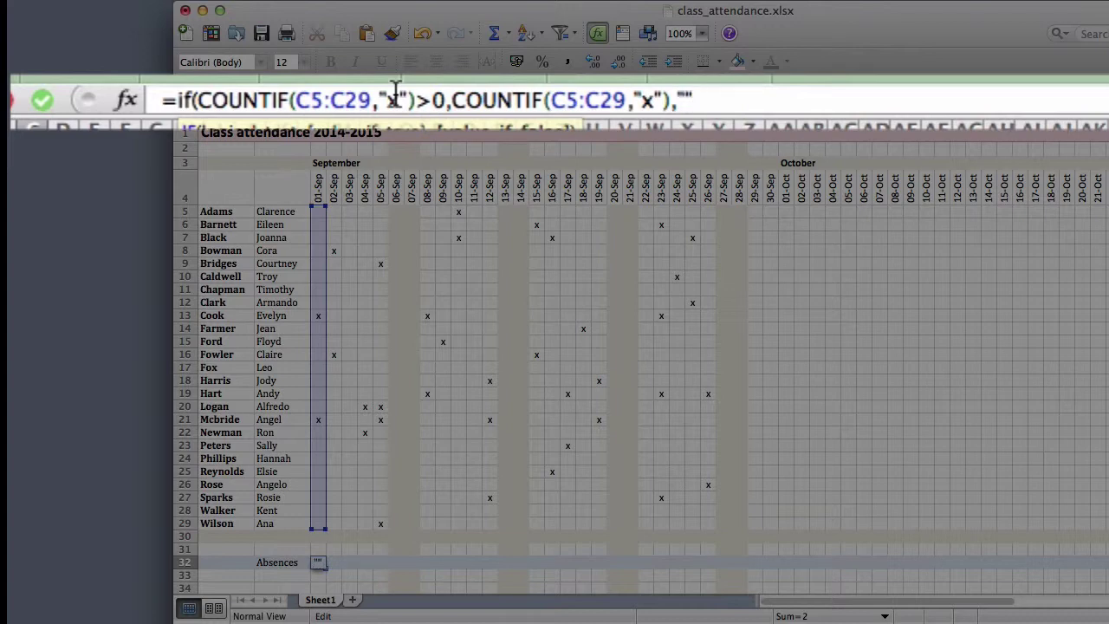
pyautogui.write(')')
pyautogui.click(42, 100)
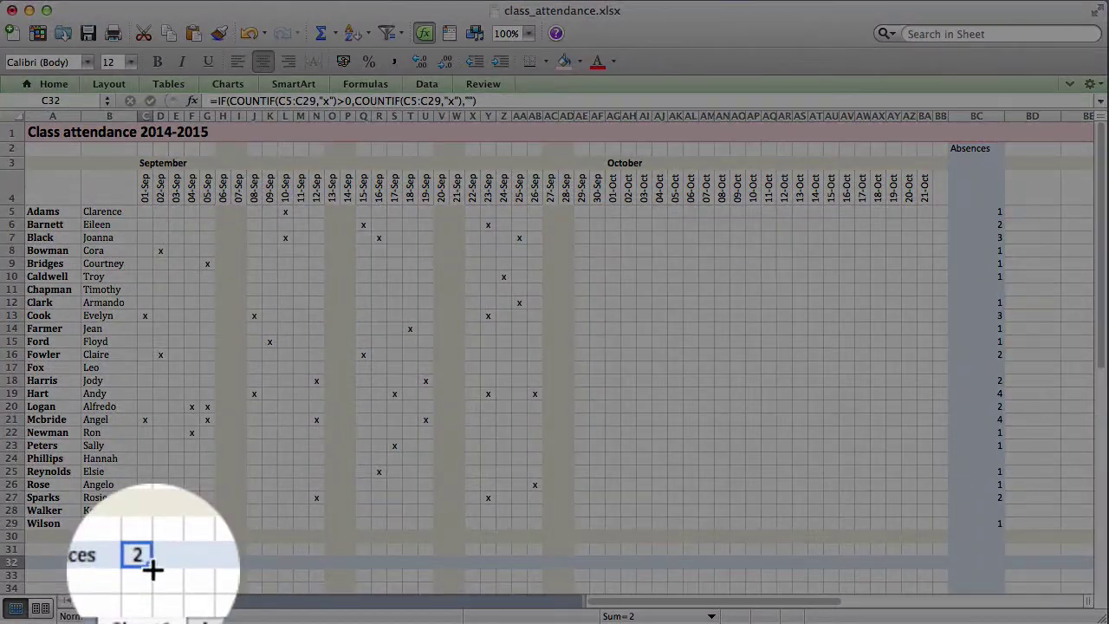
# - Fill C32's IF formula across the Absences row to the 28-Sep column, AD
pyautogui.moveTo(152, 568); pyautogui.dragTo(573, 562)
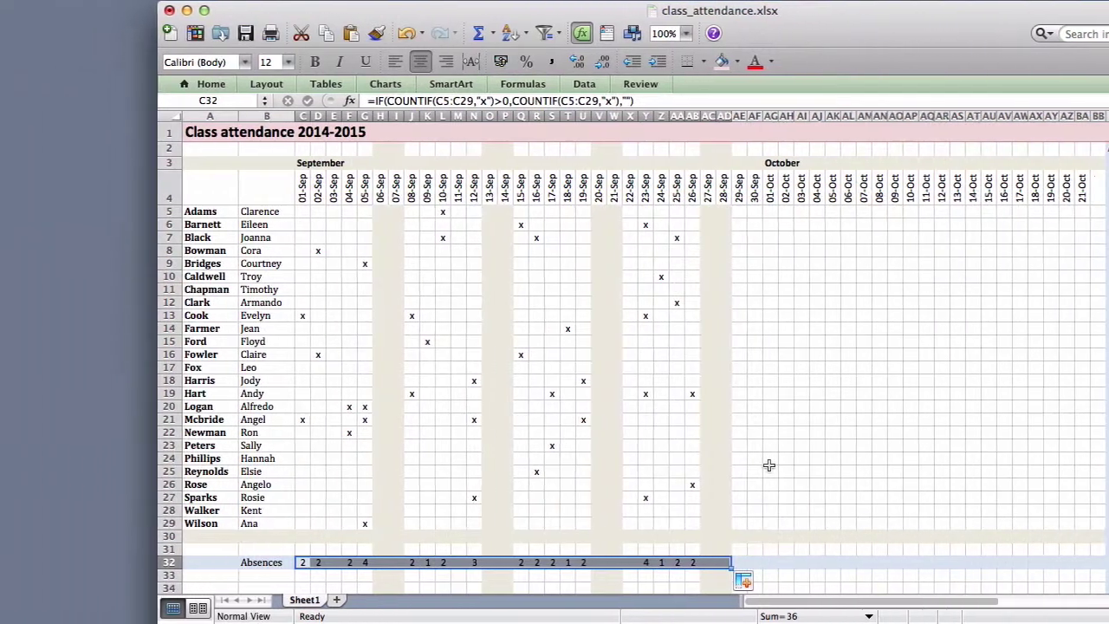
pyautogui.click(611, 468)
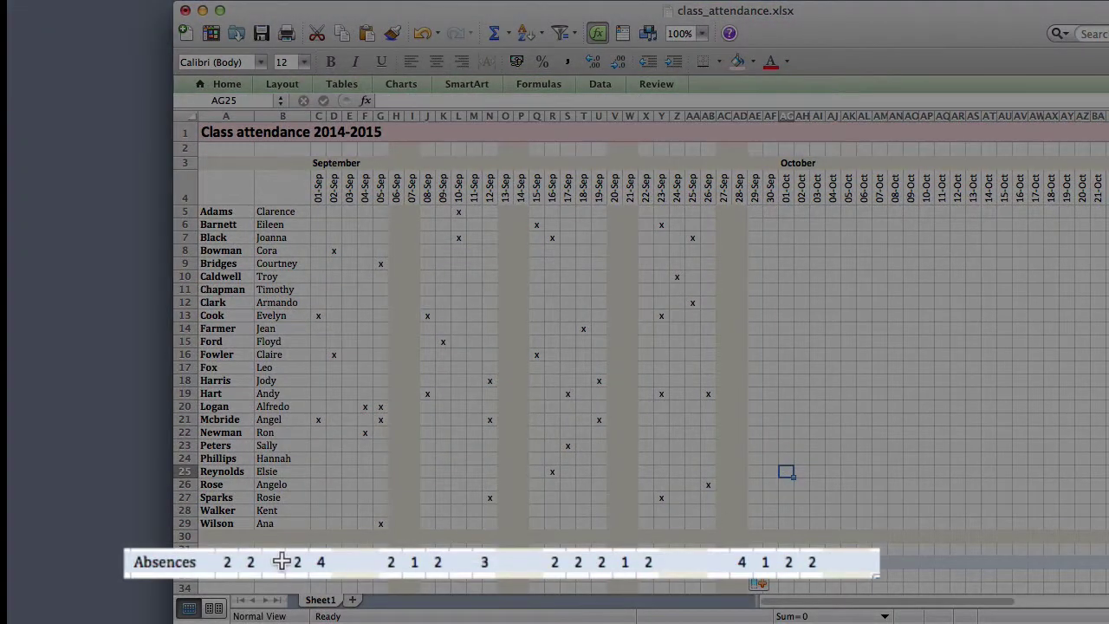